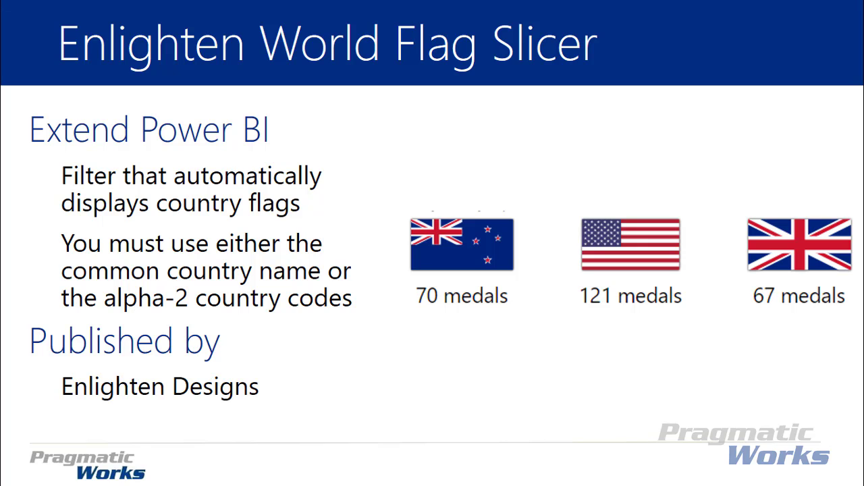
{"action": "key", "text": "Right"}
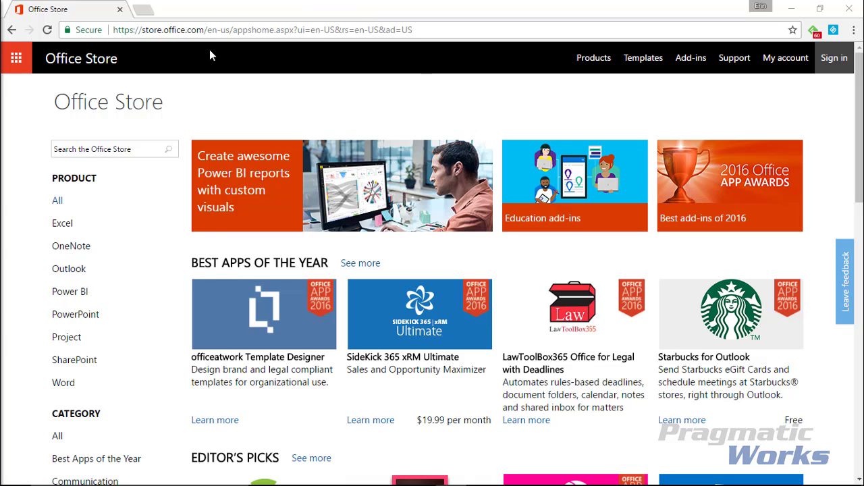
Step: Search the Office Store's Power BI visuals for "flag" and add the Enlighten World Flag Slicer
{"action": "left_click", "coordinate": [81, 297]}
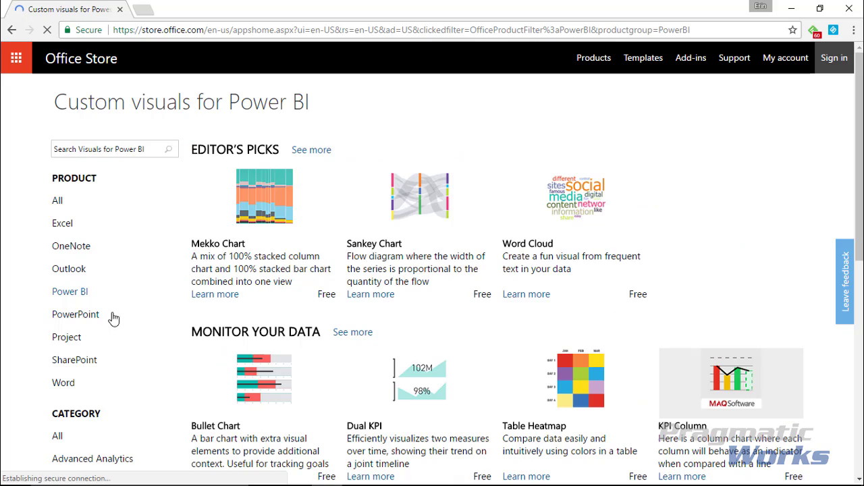
{"action": "left_click", "coordinate": [137, 148]}
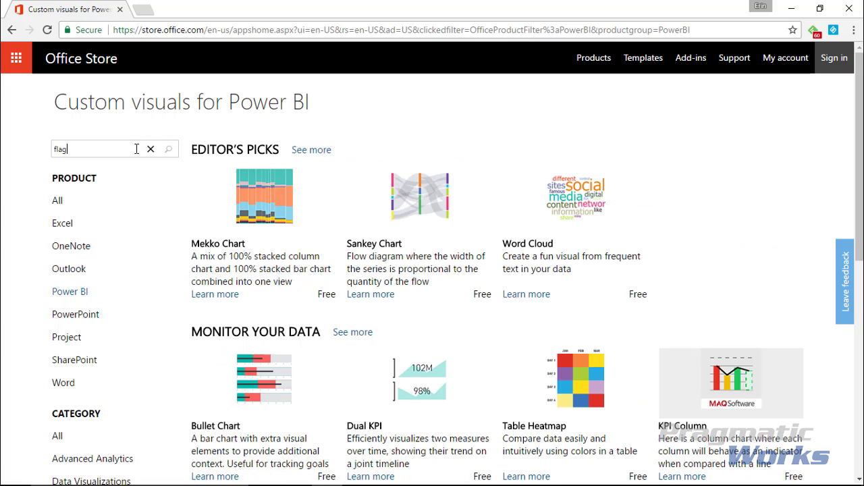
{"action": "type", "text": "flag"}
{"action": "key", "text": "Return"}
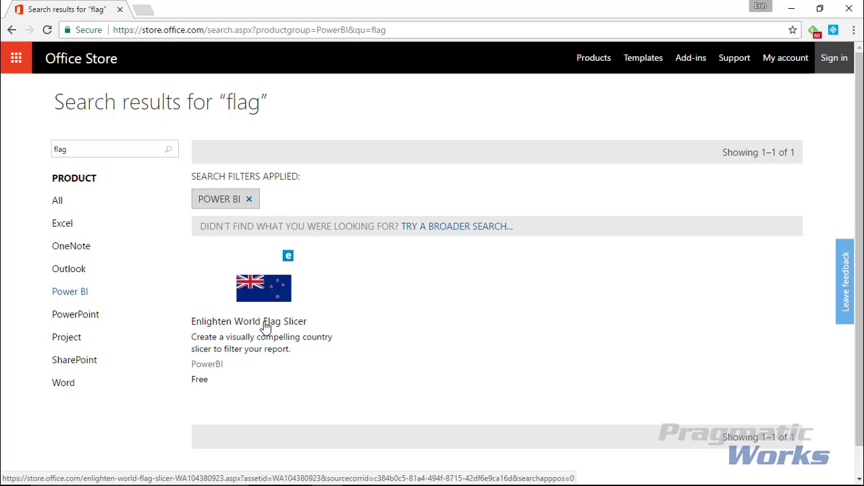
{"action": "left_click", "coordinate": [245, 351]}
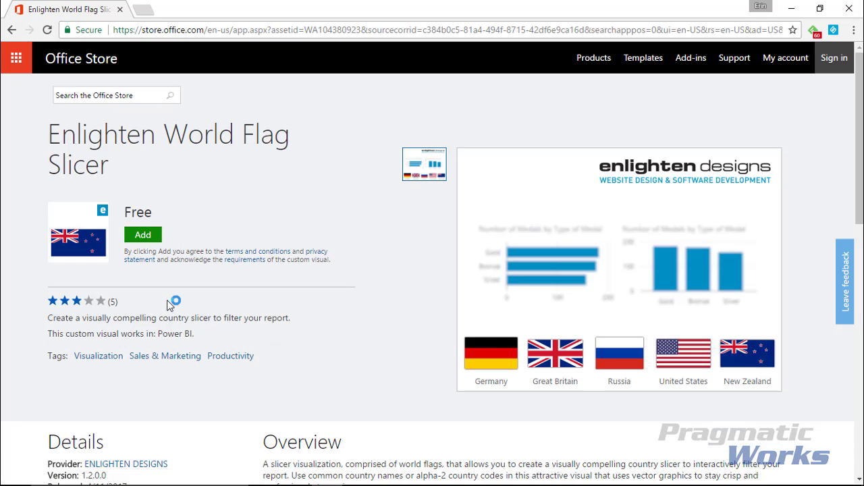
{"action": "left_click", "coordinate": [143, 238]}
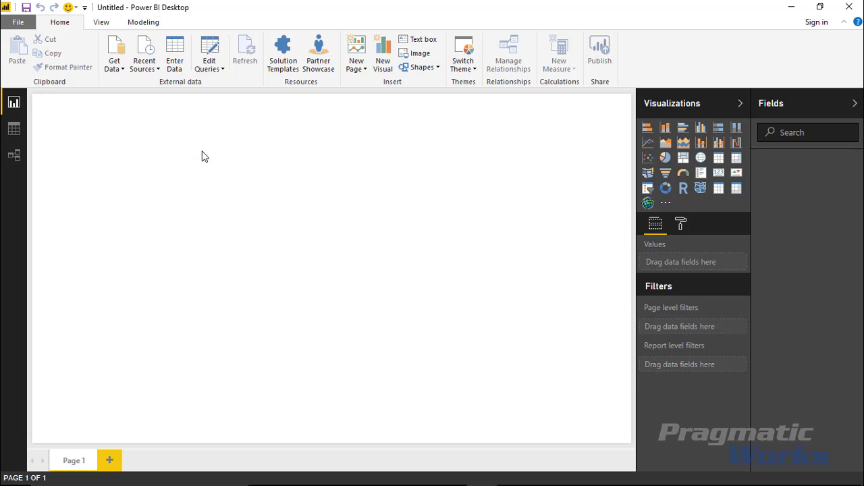
Step: In Power BI Desktop, connect to the Excel workbook Countries That Give.xlsx in the Data folder of Power BI Custom Visuals
{"action": "left_click", "coordinate": [118, 73]}
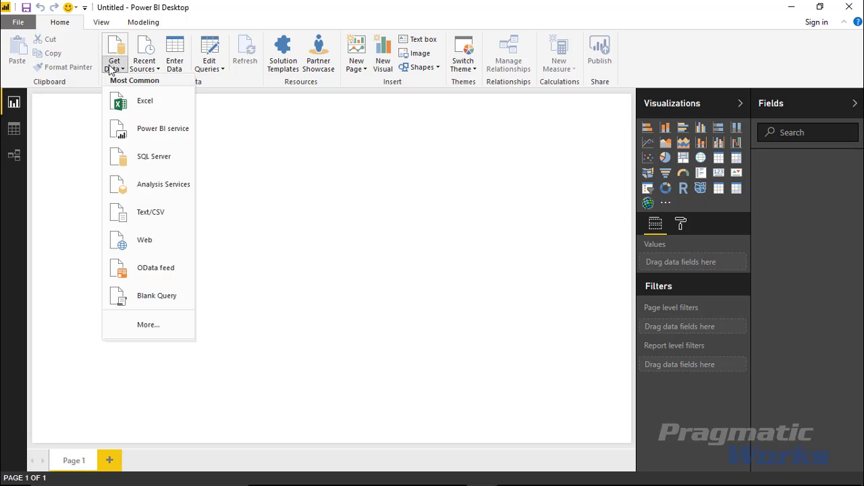
{"action": "left_click", "coordinate": [151, 105]}
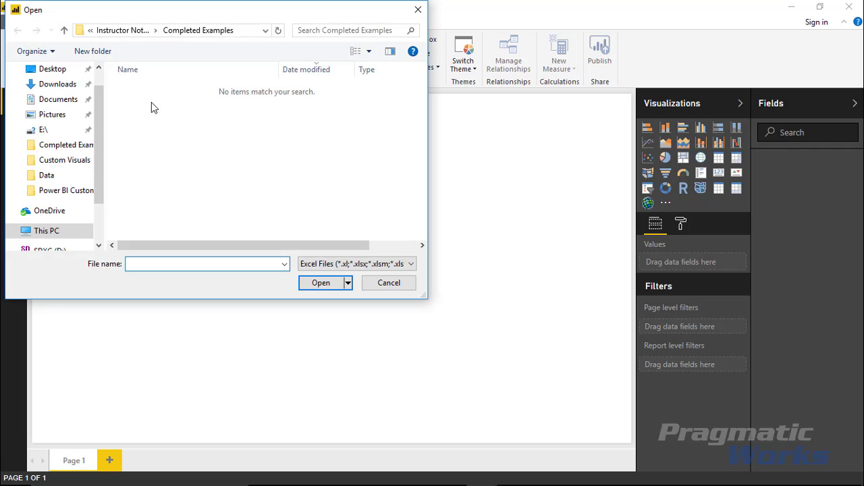
{"action": "left_click", "coordinate": [139, 31]}
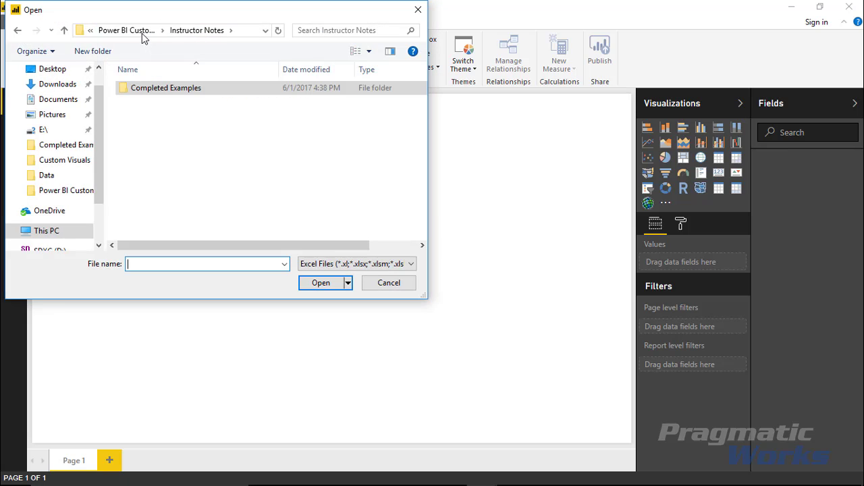
{"action": "left_click", "coordinate": [142, 33]}
{"action": "double_click", "coordinate": [169, 102]}
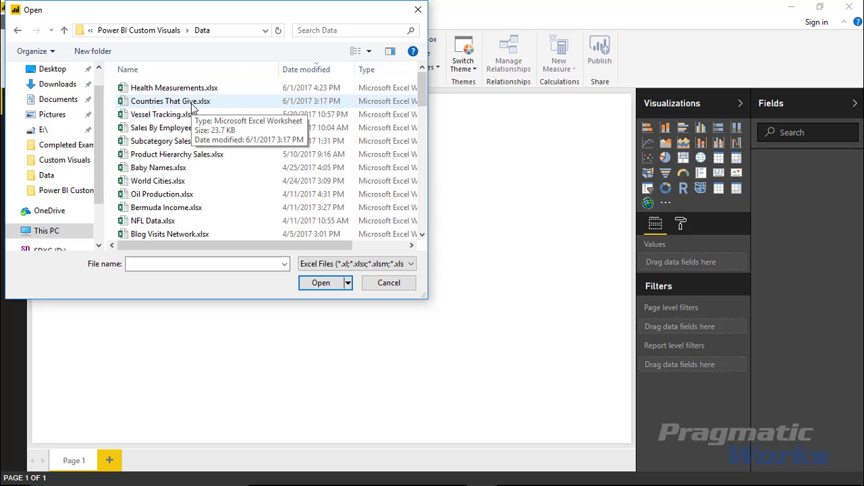
{"action": "double_click", "coordinate": [182, 102]}
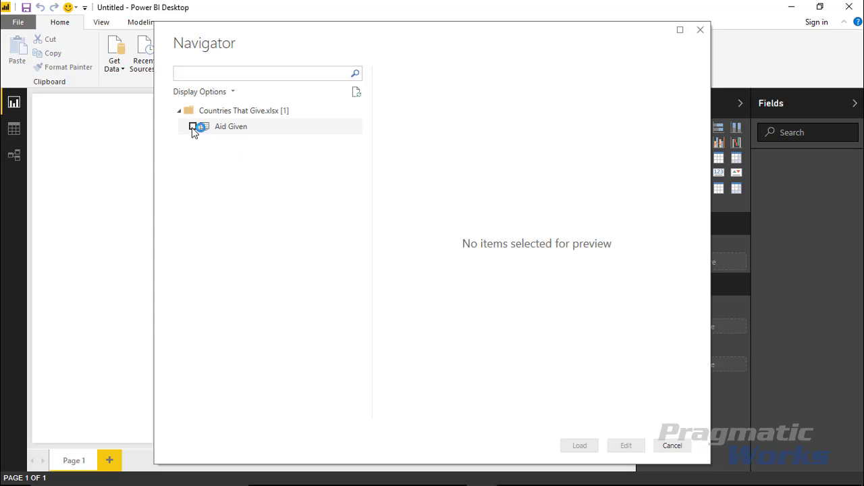
Step: Select the Aid Given table, look through its preview rows and load it into the report
{"action": "left_click", "coordinate": [193, 126]}
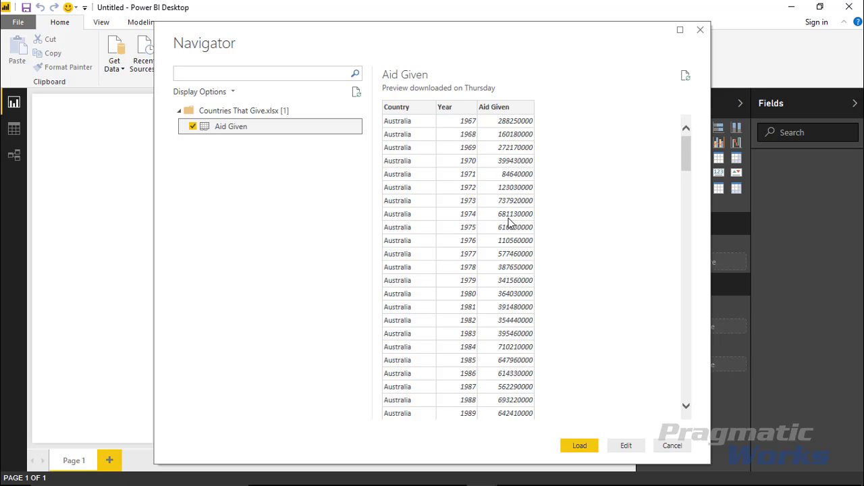
{"action": "scroll", "coordinate": [531, 309], "scroll_direction": "down", "scroll_amount": 10}
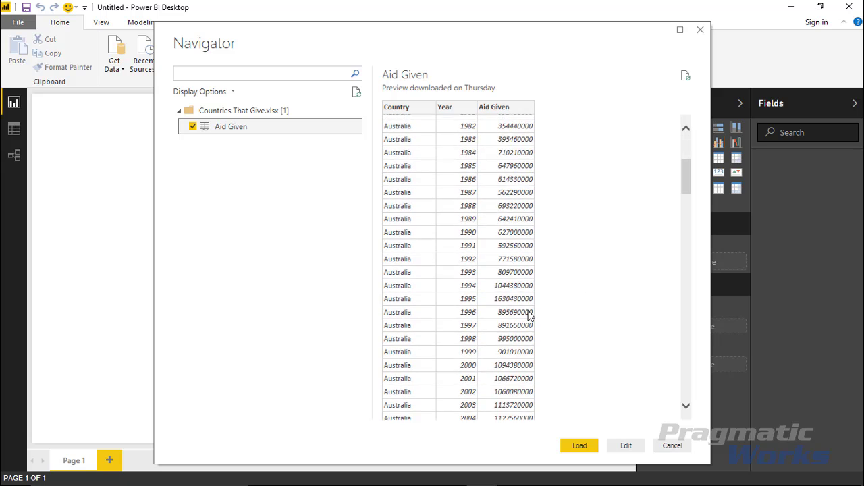
{"action": "scroll", "coordinate": [531, 312], "scroll_direction": "down", "scroll_amount": 5}
{"action": "left_click", "coordinate": [579, 445]}
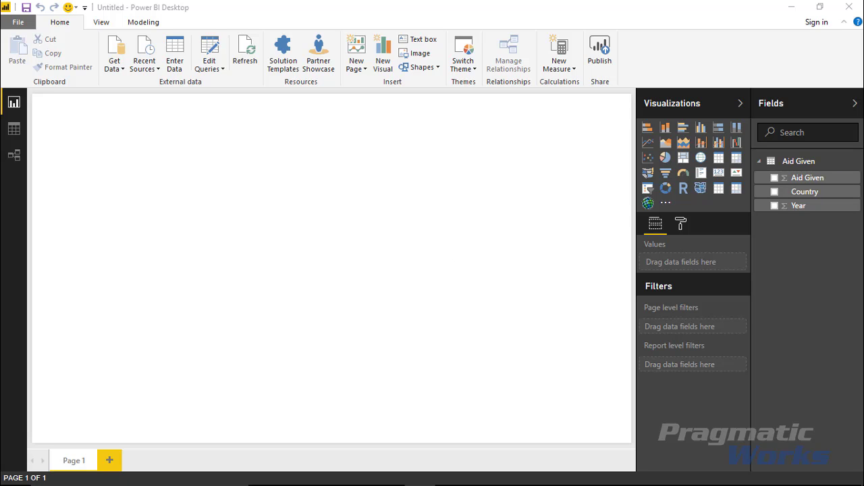
Step: Add a full-width line chart across the lower half of the page, with Year on the axis and Aid Given as values
{"action": "left_click", "coordinate": [648, 143]}
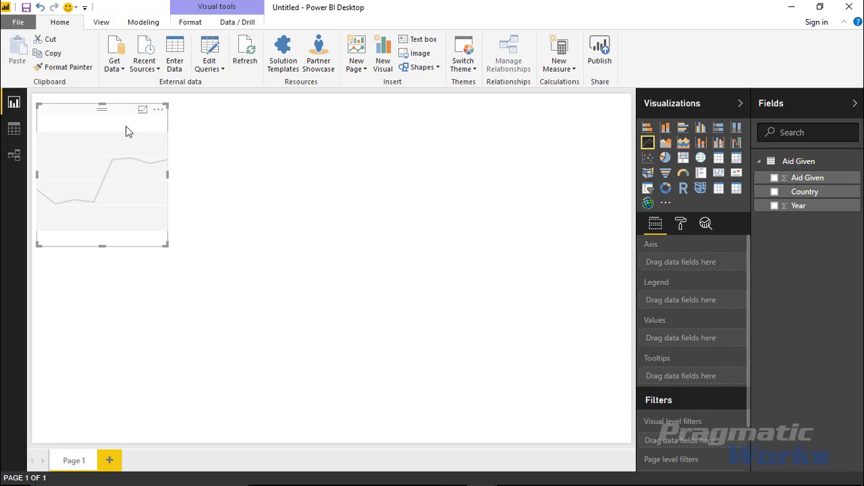
{"action": "left_click_drag", "start_coordinate": [124, 123], "coordinate": [100, 348]}
{"action": "left_click_drag", "start_coordinate": [168, 299], "coordinate": [641, 267]}
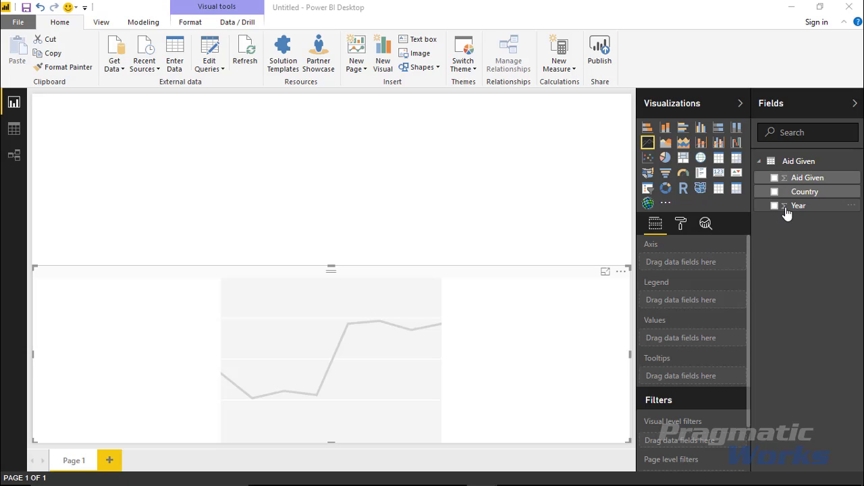
{"action": "left_click_drag", "start_coordinate": [802, 211], "coordinate": [713, 273]}
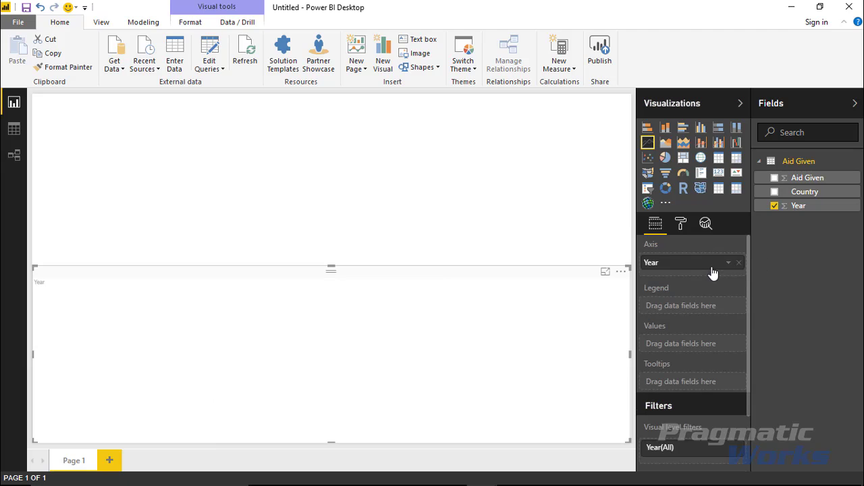
{"action": "left_click", "coordinate": [775, 178]}
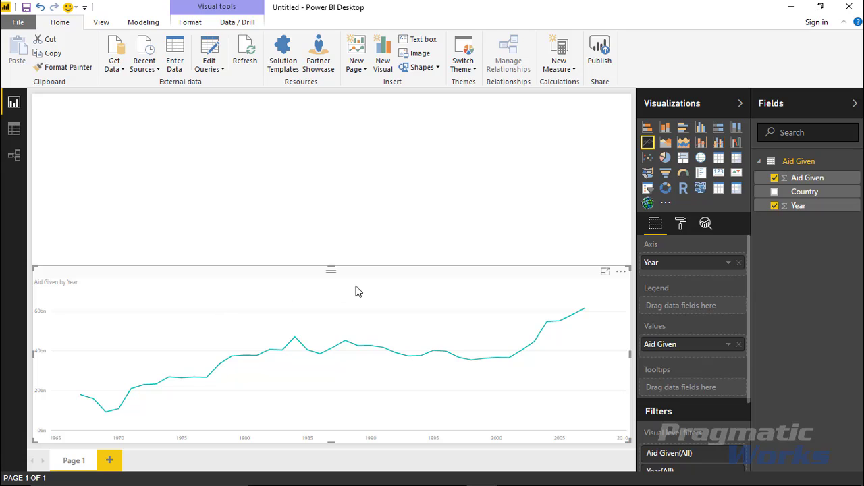
Step: Import the custom visual EnlightenWorldFlags.1.2.0.0.pbiviz from the Custom Visuals folder into the report
{"action": "left_click", "coordinate": [667, 202]}
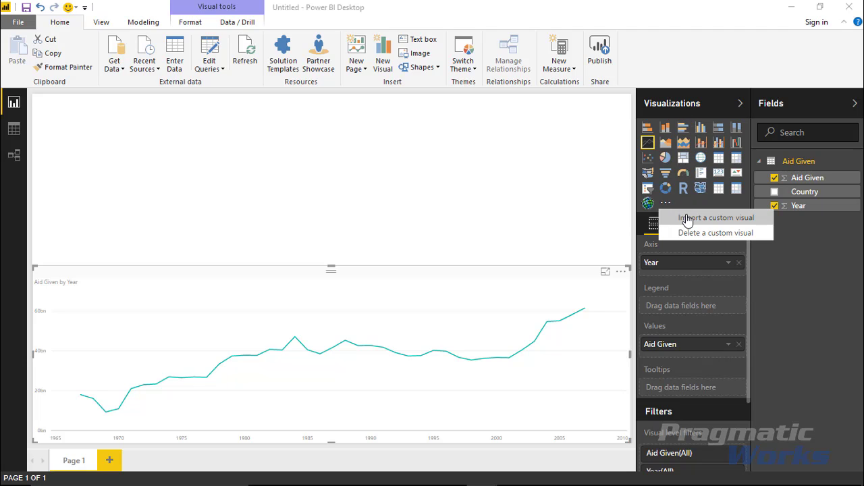
{"action": "left_click", "coordinate": [687, 218]}
{"action": "left_click", "coordinate": [506, 295]}
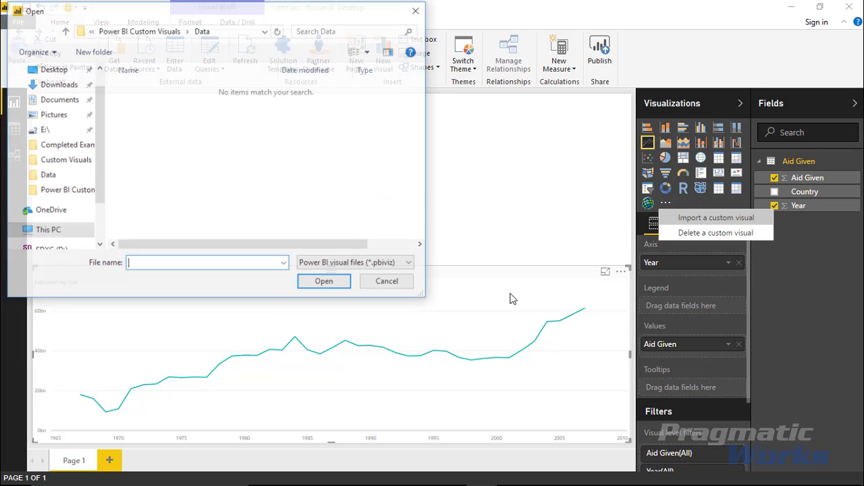
{"action": "left_click", "coordinate": [152, 31]}
{"action": "double_click", "coordinate": [181, 88]}
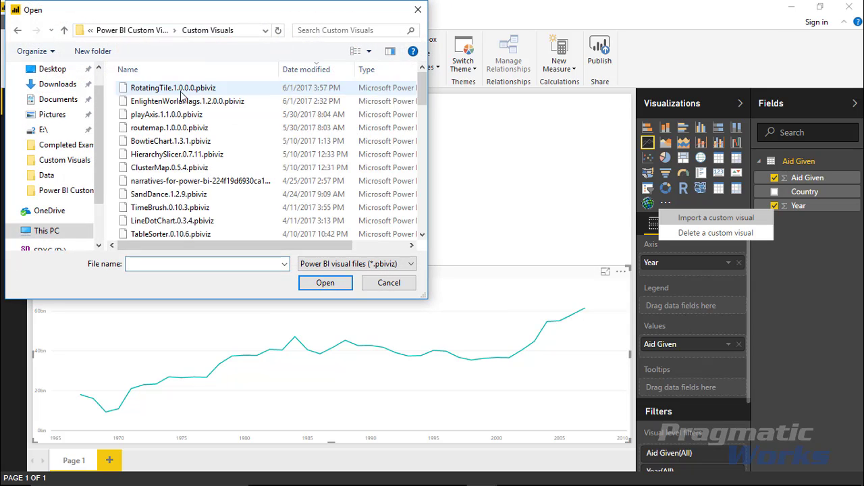
{"action": "left_click", "coordinate": [186, 102]}
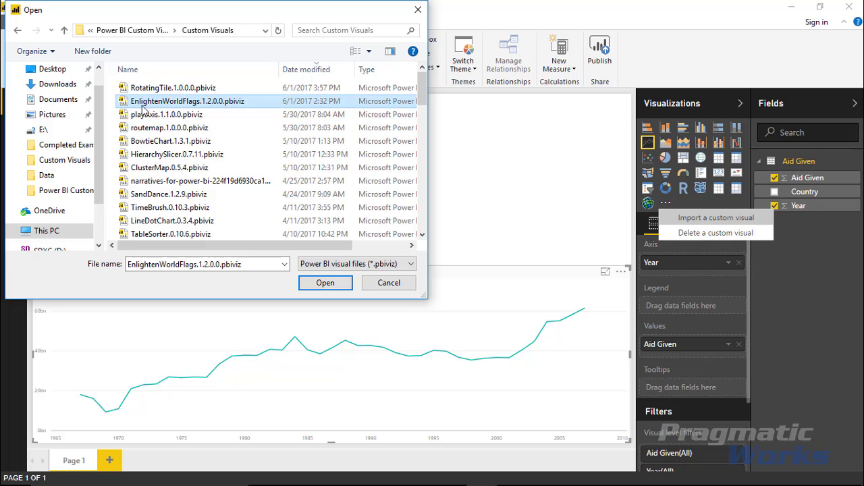
{"action": "left_click", "coordinate": [325, 284]}
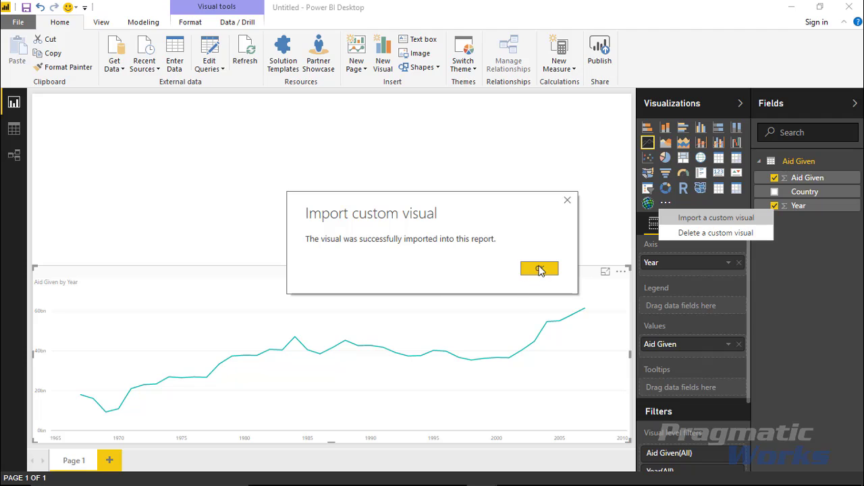
{"action": "left_click", "coordinate": [540, 269]}
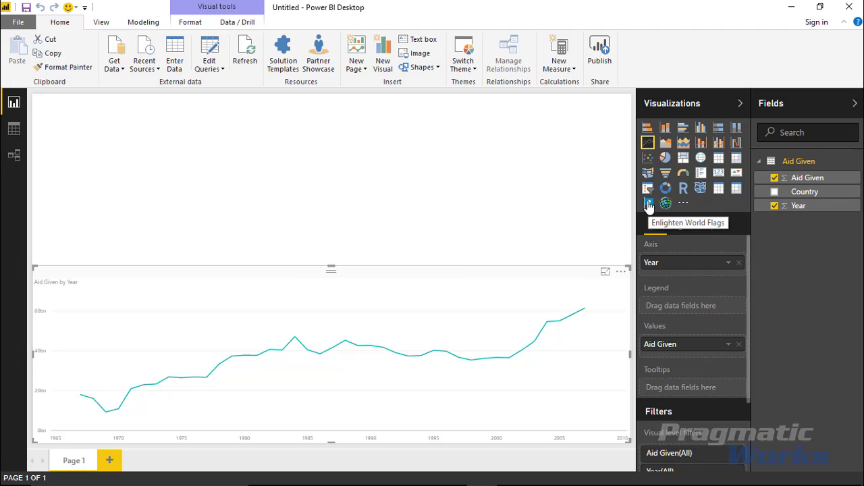
Step: Add the Enlighten World Flags visual as a full-width strip above the line chart and assign Country to its Country field
{"action": "left_click", "coordinate": [527, 175]}
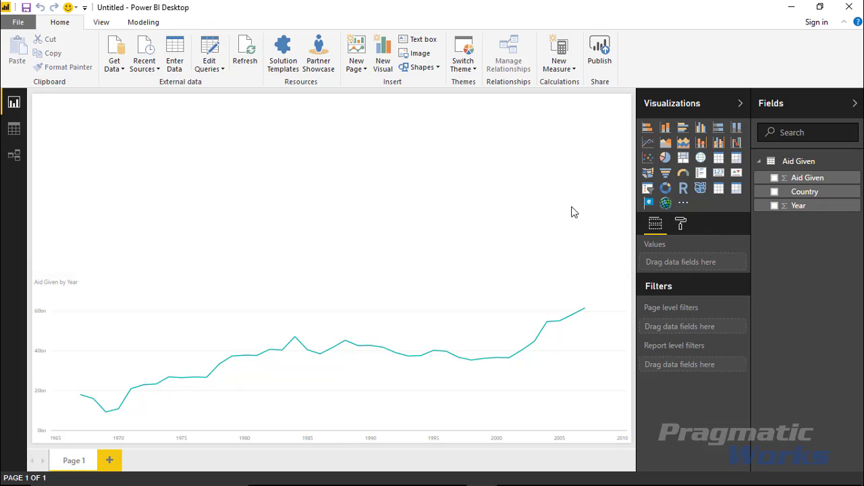
{"action": "left_click", "coordinate": [648, 203]}
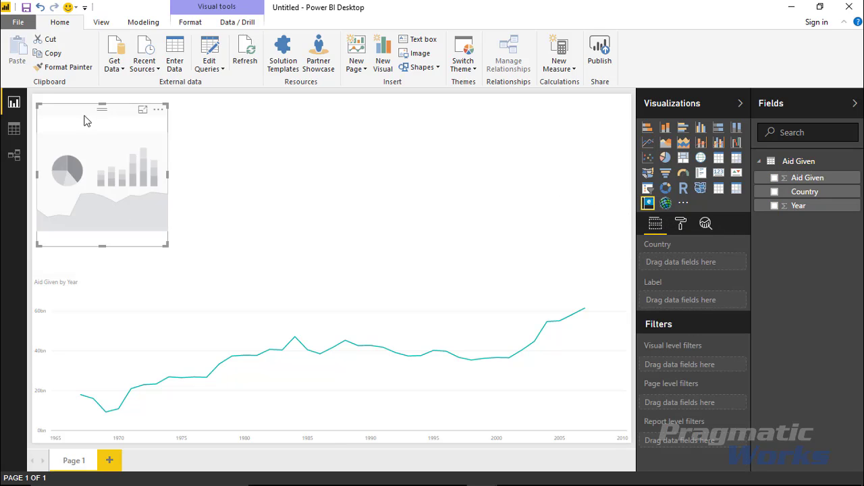
{"action": "left_click_drag", "start_coordinate": [81, 108], "coordinate": [77, 99]}
{"action": "left_click_drag", "start_coordinate": [162, 236], "coordinate": [629, 208]}
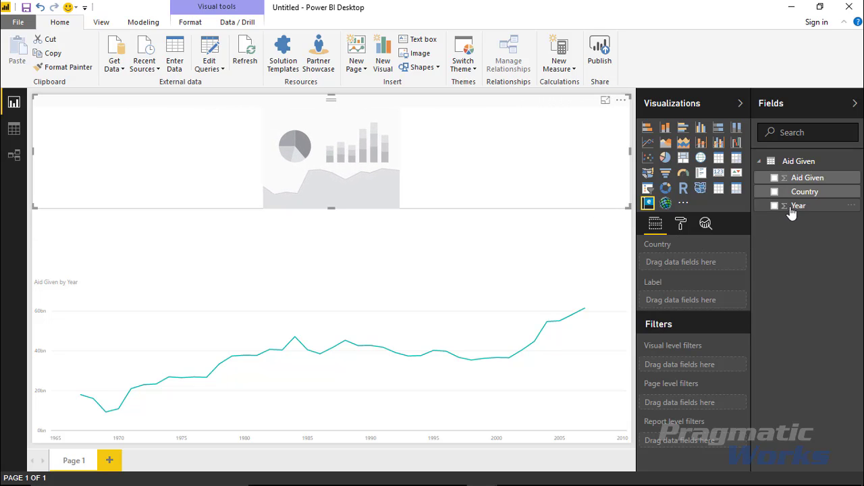
{"action": "left_click_drag", "start_coordinate": [795, 196], "coordinate": [704, 264]}
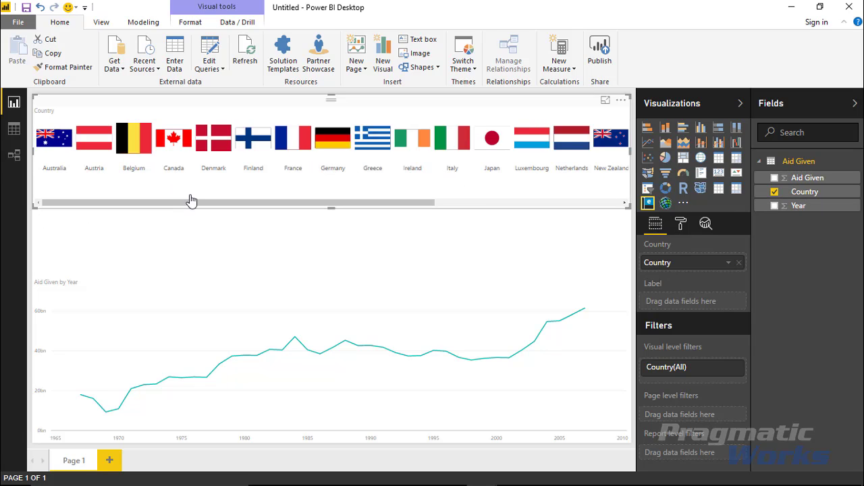
{"action": "left_click_drag", "start_coordinate": [193, 207], "coordinate": [213, 225]}
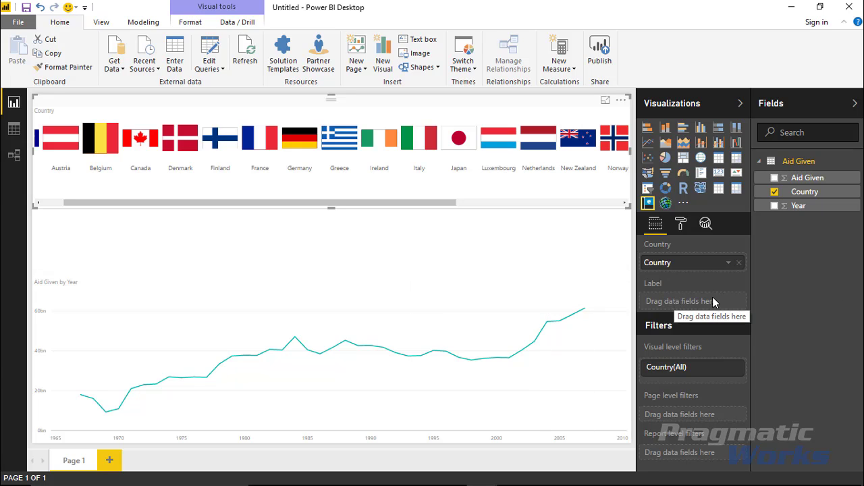
Step: Try Aid Given as the flag slicer's label, browse the labelled flags and remove the label field again
{"action": "left_click_drag", "start_coordinate": [808, 178], "coordinate": [723, 305]}
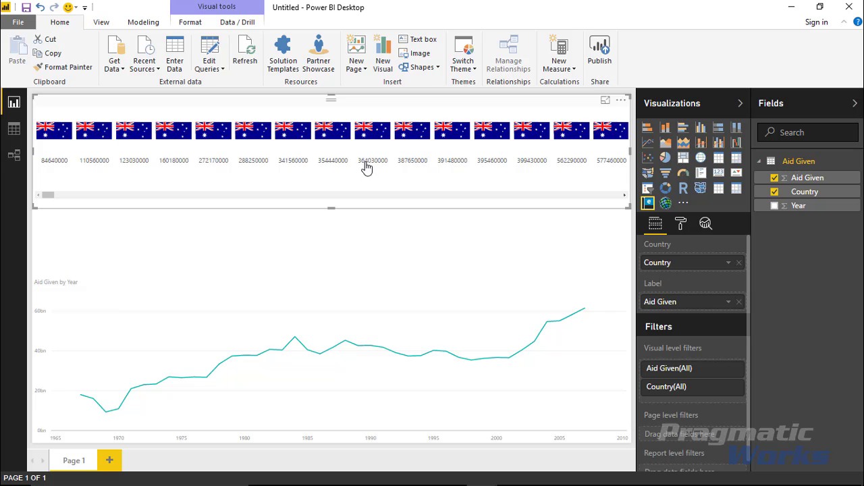
{"action": "scroll", "coordinate": [344, 203], "scroll_direction": "down", "scroll_amount": 5}
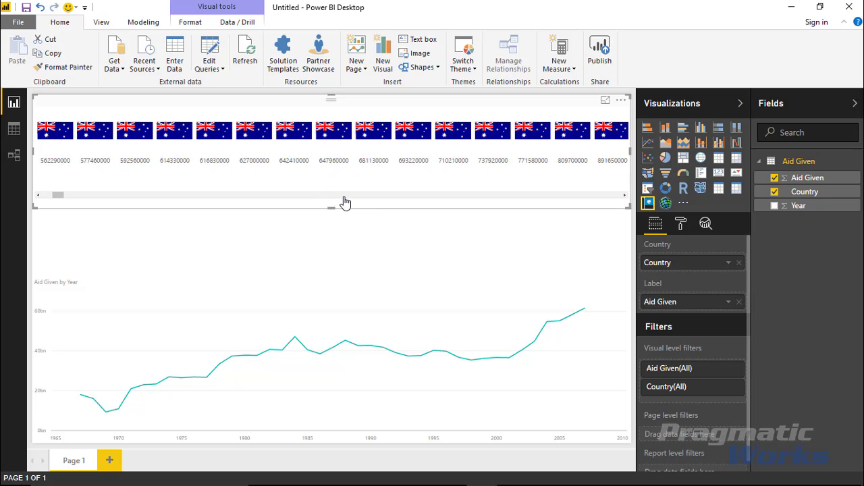
{"action": "scroll", "coordinate": [345, 203], "scroll_direction": "down", "scroll_amount": 10}
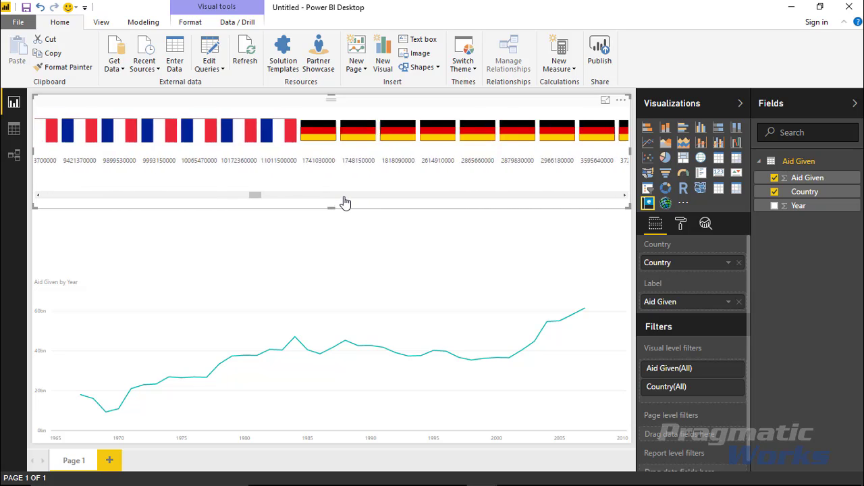
{"action": "scroll", "coordinate": [345, 202], "scroll_direction": "down", "scroll_amount": 6}
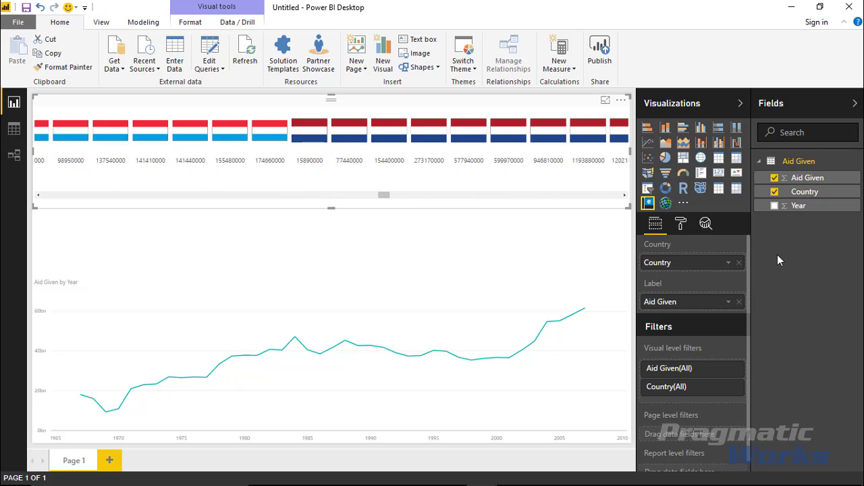
{"action": "left_click_drag", "start_coordinate": [384, 196], "coordinate": [35, 214]}
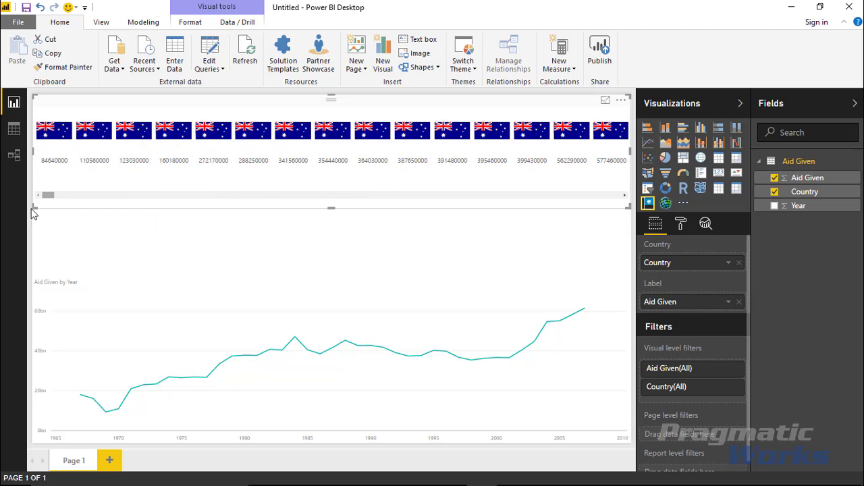
{"action": "left_click", "coordinate": [739, 302]}
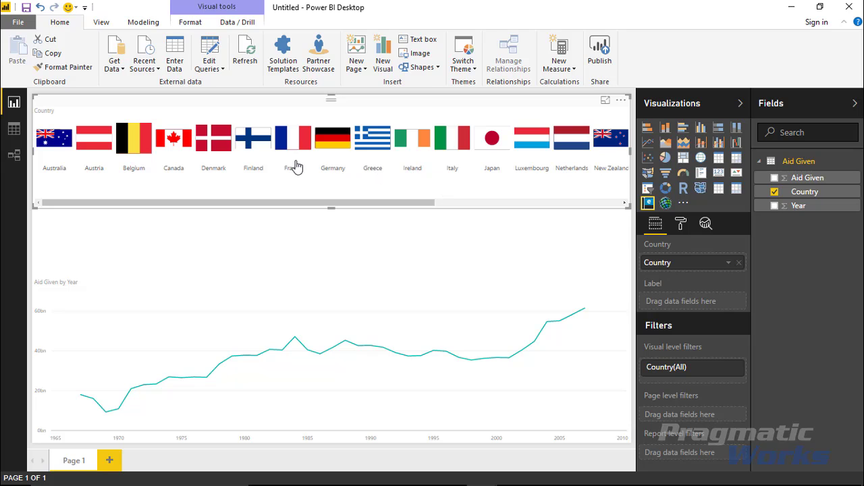
Step: Filter the line chart by the Belgium, Canada and Denmark flags in turn, ending on Denmark, and slightly reduce the flag slicer's height
{"action": "left_click", "coordinate": [144, 140]}
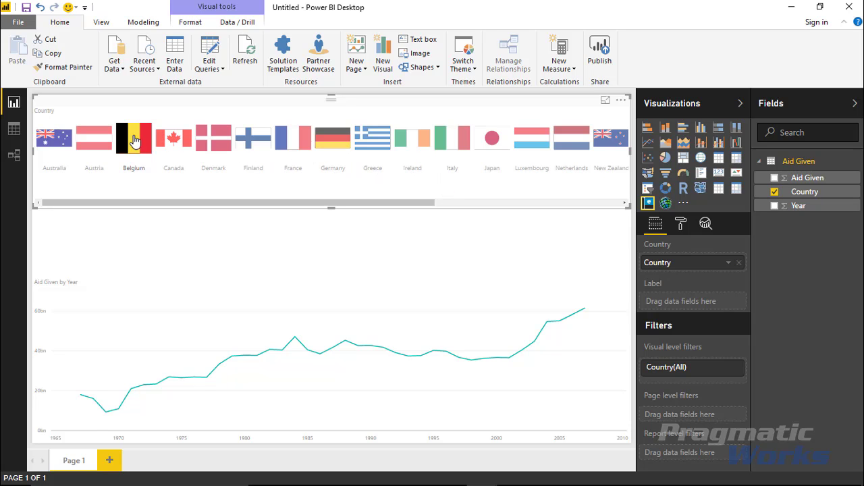
{"action": "left_click", "coordinate": [186, 140]}
{"action": "left_click", "coordinate": [122, 147]}
{"action": "left_click", "coordinate": [188, 150]}
{"action": "left_click", "coordinate": [223, 151]}
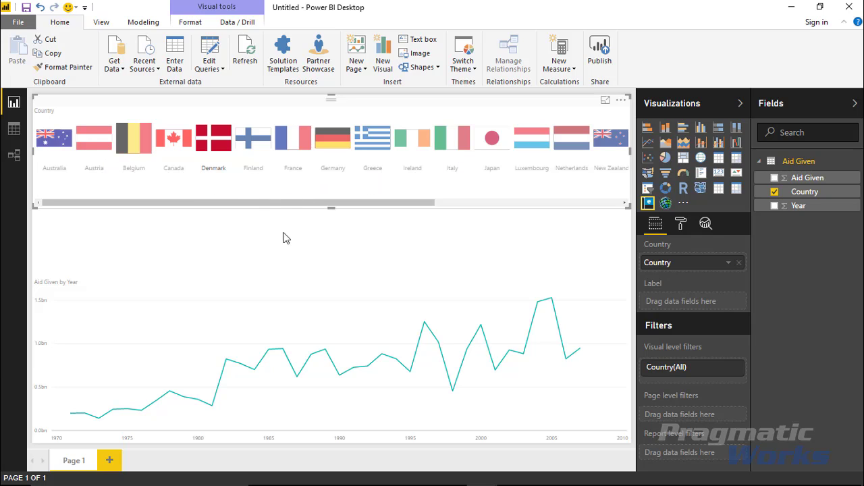
{"action": "mouse_move", "coordinate": [334, 208]}
{"action": "left_mouse_down"}
{"action": "mouse_move", "coordinate": [334, 191]}
{"action": "mouse_move", "coordinate": [342, 206]}
{"action": "left_mouse_up"}
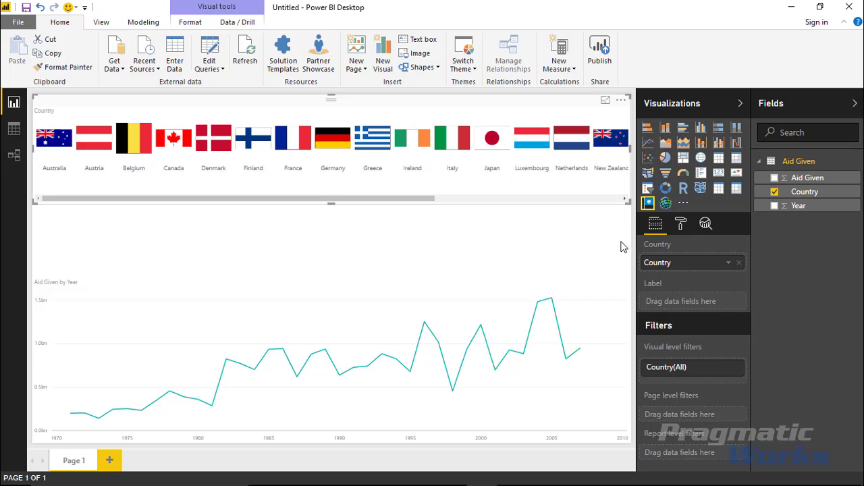
Step: Try the flag slicer's data labels off and on, set their text size to 18, and leave the labels turned off
{"action": "left_click", "coordinate": [680, 228]}
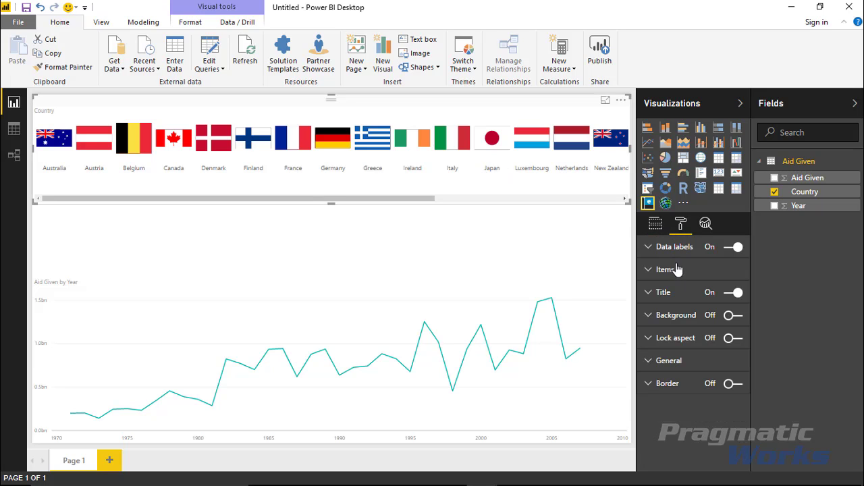
{"action": "left_click", "coordinate": [734, 247]}
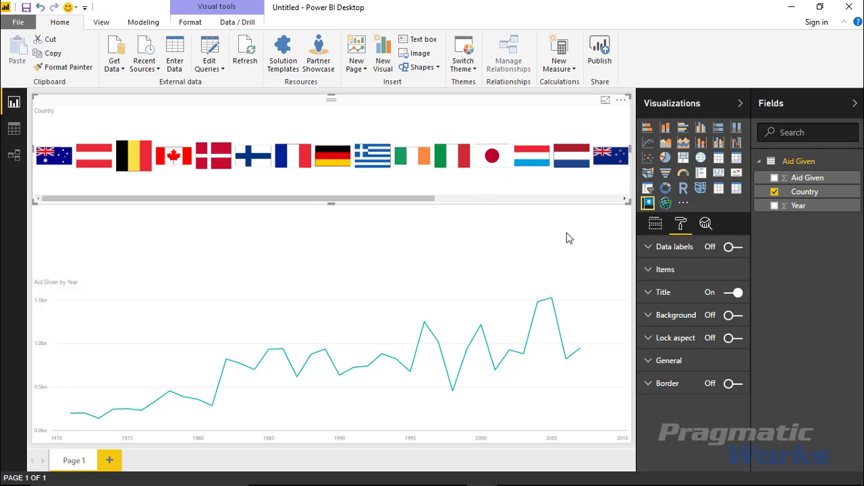
{"action": "left_click", "coordinate": [734, 247]}
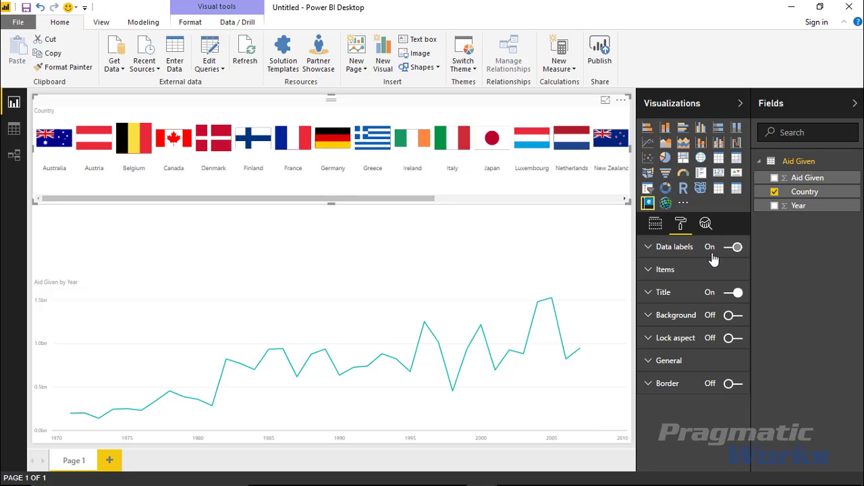
{"action": "left_click", "coordinate": [649, 249]}
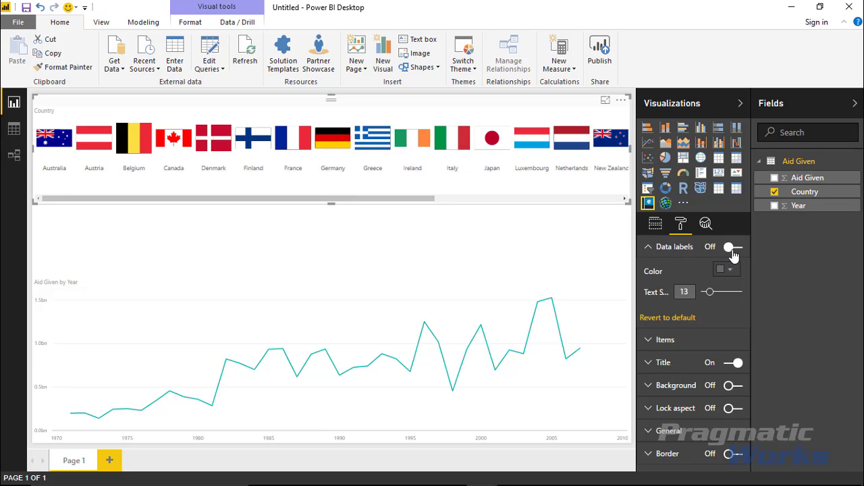
{"action": "left_click", "coordinate": [734, 248]}
{"action": "left_click", "coordinate": [715, 292]}
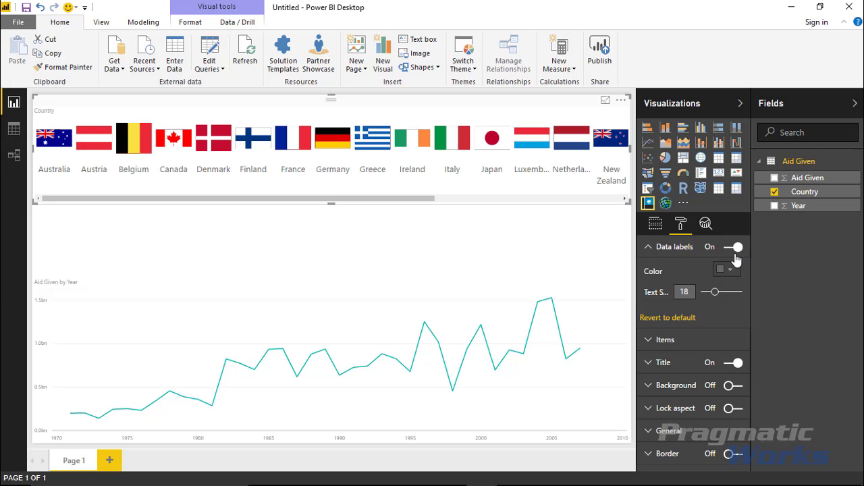
{"action": "left_click", "coordinate": [736, 248]}
{"action": "left_click", "coordinate": [649, 247]}
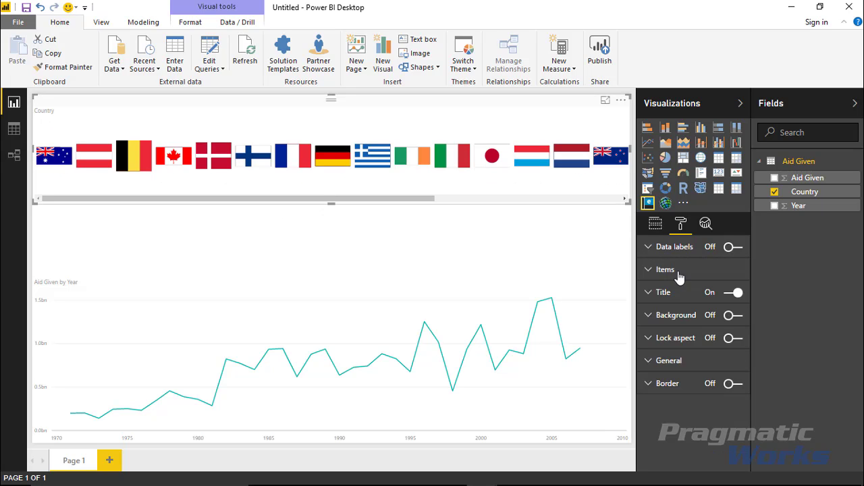
Step: Try the flag slicer's items without their shadow, comparing the flags, and turn the shadow back on
{"action": "left_click", "coordinate": [650, 271]}
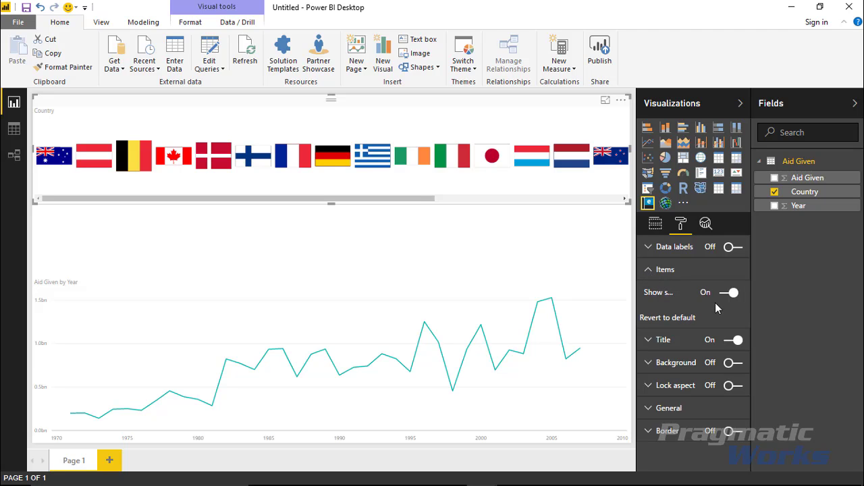
{"action": "left_click_drag", "start_coordinate": [637, 299], "coordinate": [589, 304]}
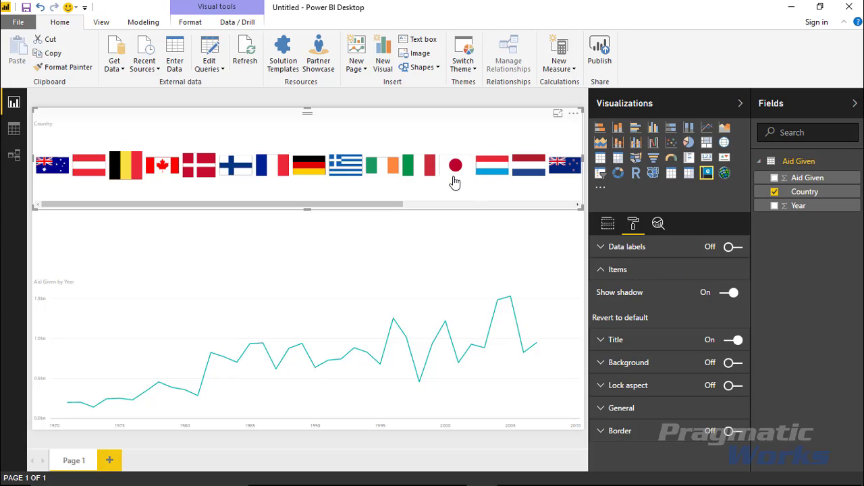
{"action": "left_click", "coordinate": [729, 293]}
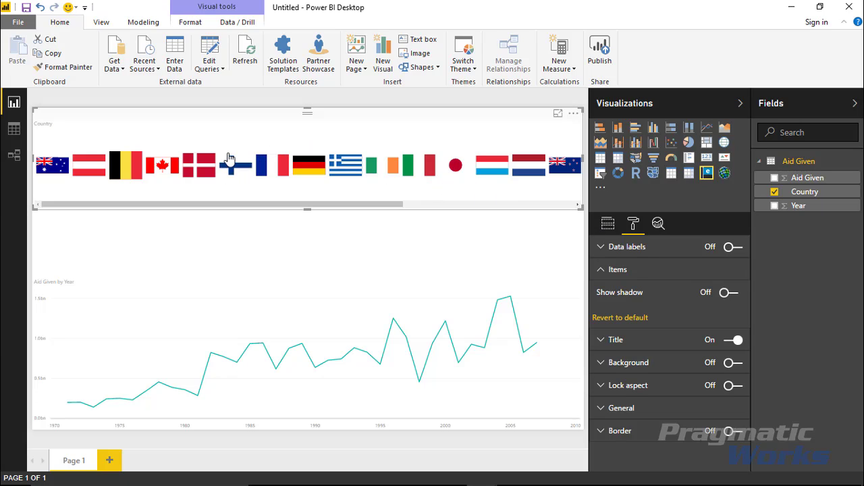
{"action": "left_click", "coordinate": [728, 297]}
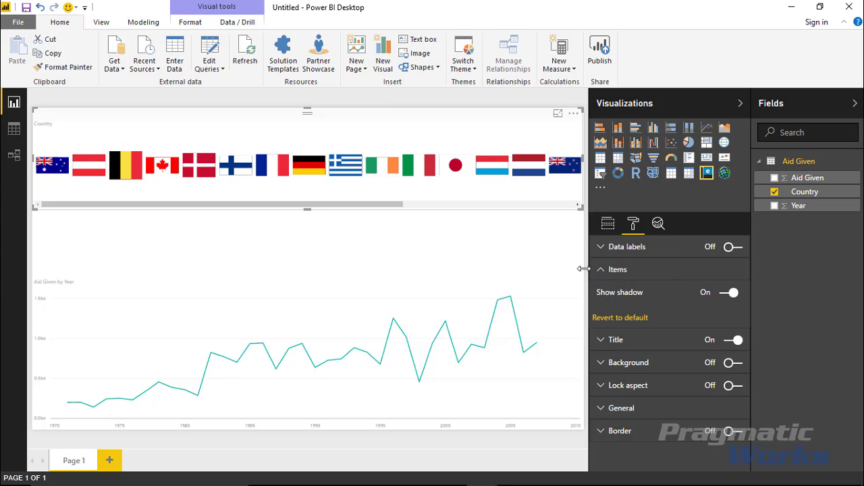
Step: Narrow the Visualizations pane to give the report more room and turn off the flag slicer's title
{"action": "left_click_drag", "start_coordinate": [591, 269], "coordinate": [623, 274]}
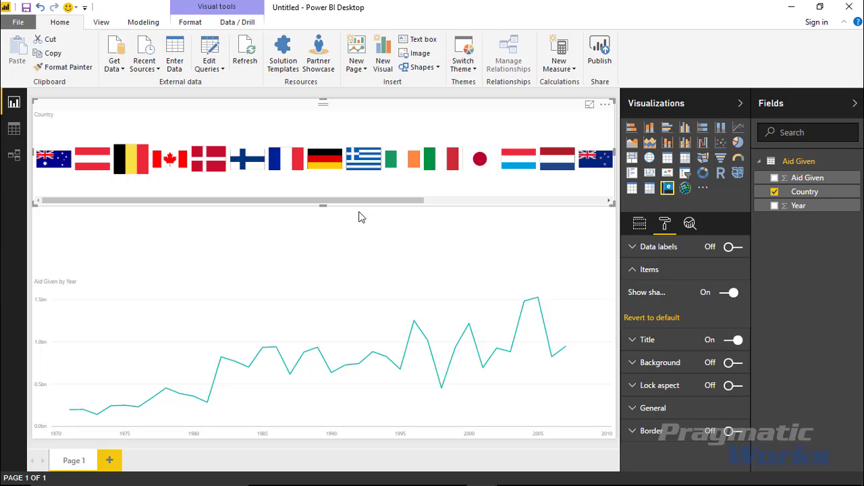
{"action": "left_click_drag", "start_coordinate": [410, 201], "coordinate": [357, 208]}
{"action": "left_click", "coordinate": [734, 340]}
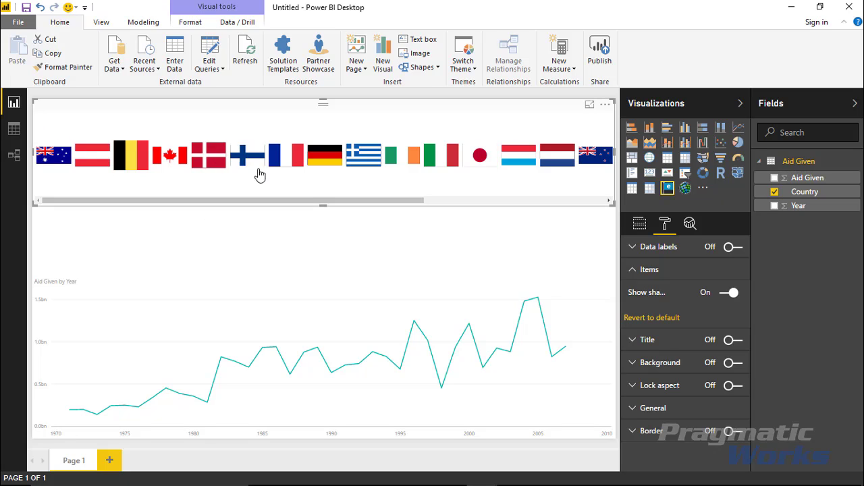
Step: Apply a visual level Top N filter on Country to the flag slicer, showing the top 5 by Aid Given
{"action": "left_click", "coordinate": [640, 228]}
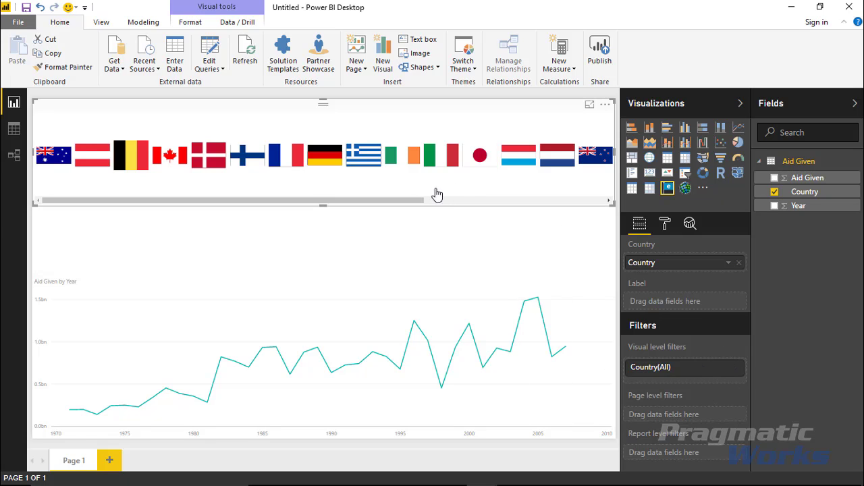
{"action": "left_click", "coordinate": [733, 369]}
{"action": "scroll", "coordinate": [726, 372], "scroll_direction": "down", "scroll_amount": 5}
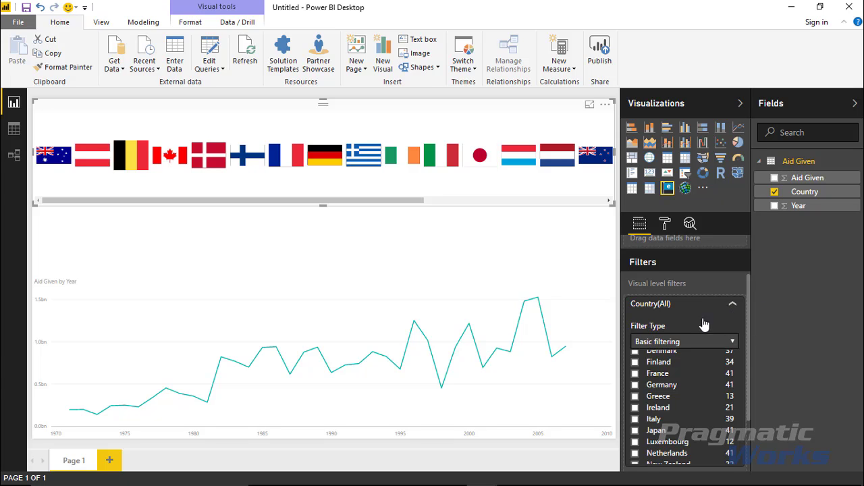
{"action": "left_click", "coordinate": [701, 344]}
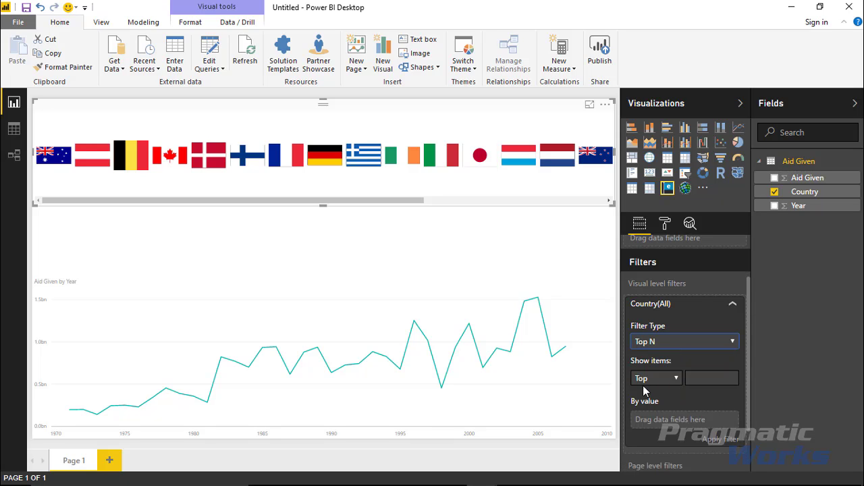
{"action": "left_click", "coordinate": [695, 380]}
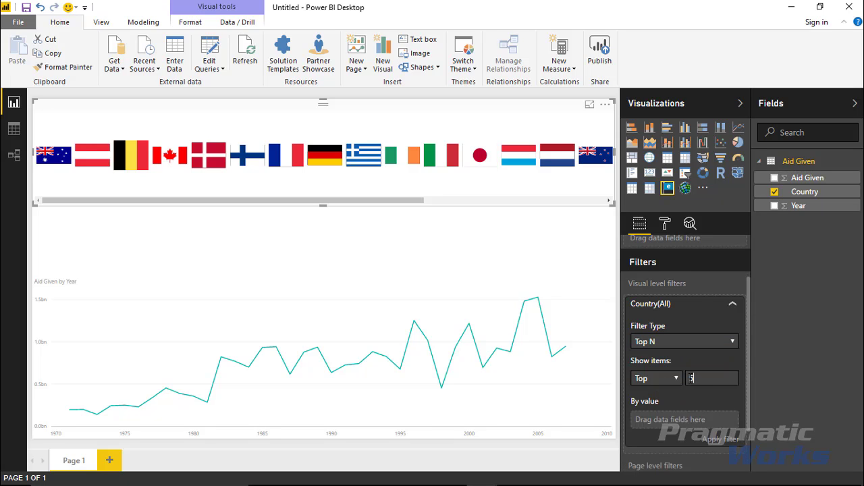
{"action": "scroll", "coordinate": [649, 418], "scroll_direction": "down", "scroll_amount": 3}
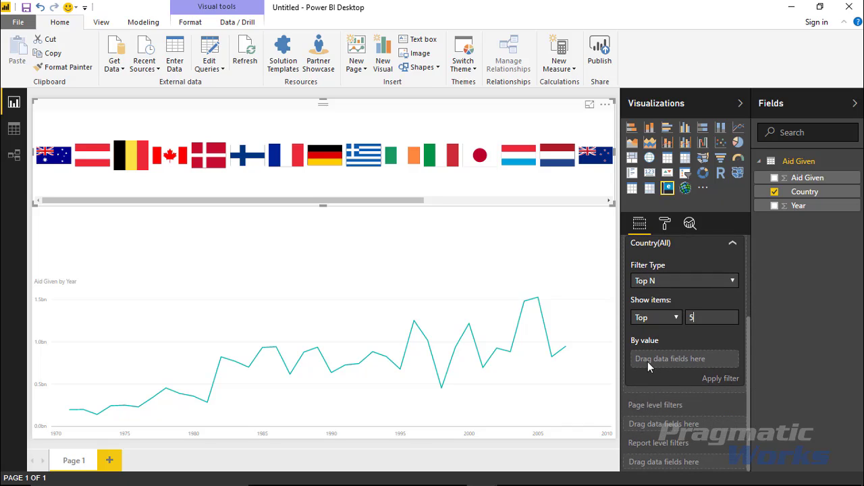
{"action": "left_click_drag", "start_coordinate": [803, 178], "coordinate": [676, 369]}
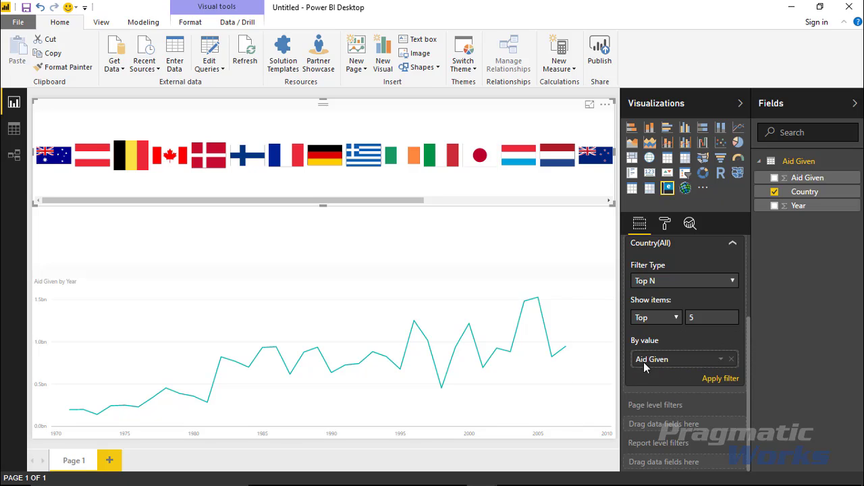
{"action": "left_click", "coordinate": [717, 383]}
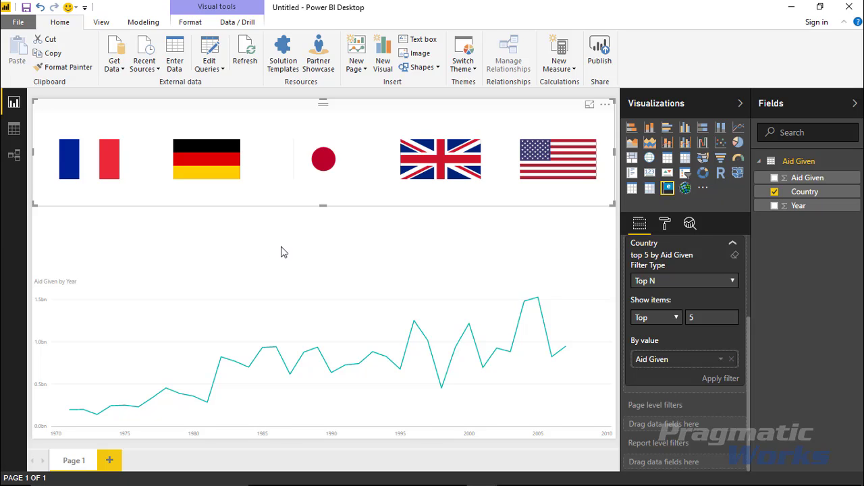
Step: Add a full-width card between the flags and the line chart and assign Country to its field
{"action": "left_click", "coordinate": [392, 231]}
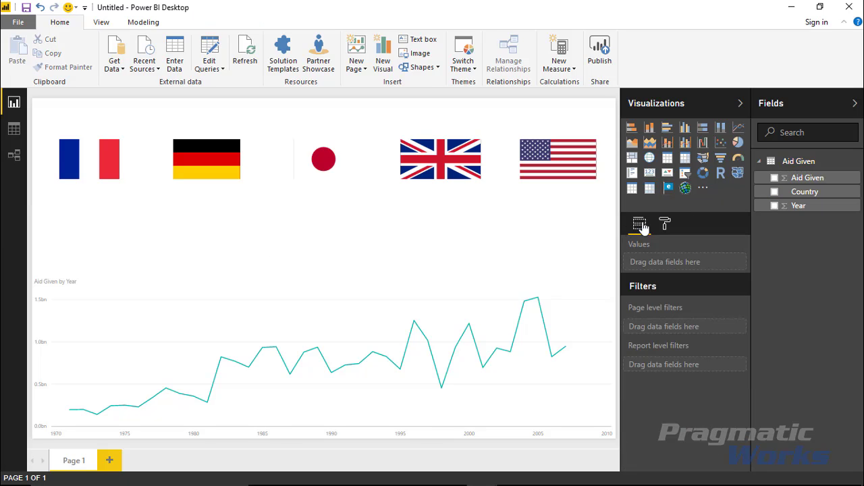
{"action": "left_click", "coordinate": [650, 174]}
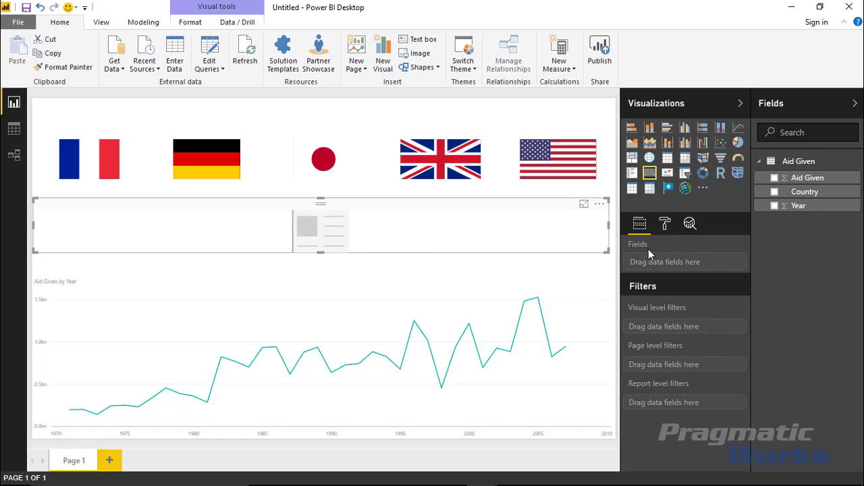
{"action": "left_click_drag", "start_coordinate": [794, 193], "coordinate": [702, 262]}
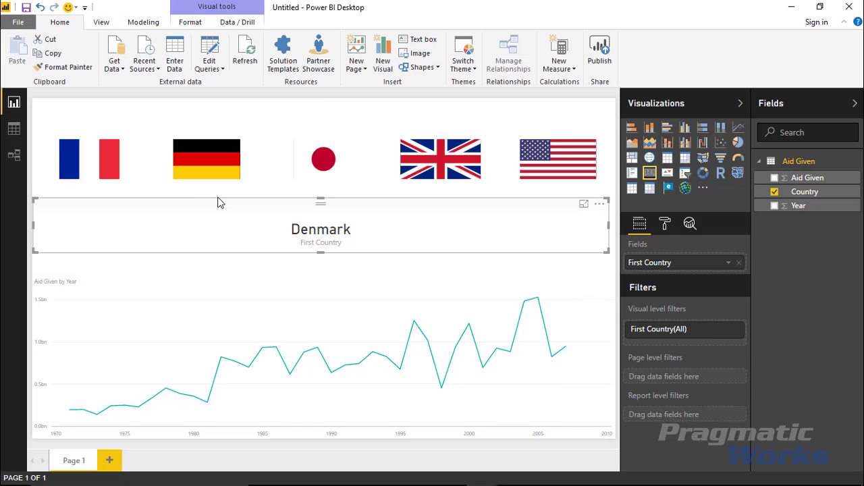
Step: Select the France, Germany, Japan, United Kingdom and United States flags in turn, ending on Germany, to check how the card and chart respond
{"action": "left_click", "coordinate": [118, 174]}
{"action": "left_click", "coordinate": [208, 174]}
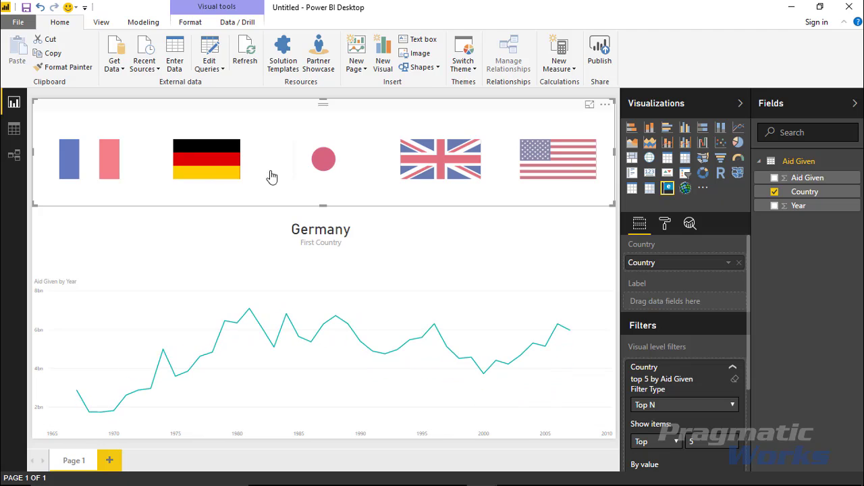
{"action": "left_click", "coordinate": [315, 177]}
{"action": "left_click", "coordinate": [432, 186]}
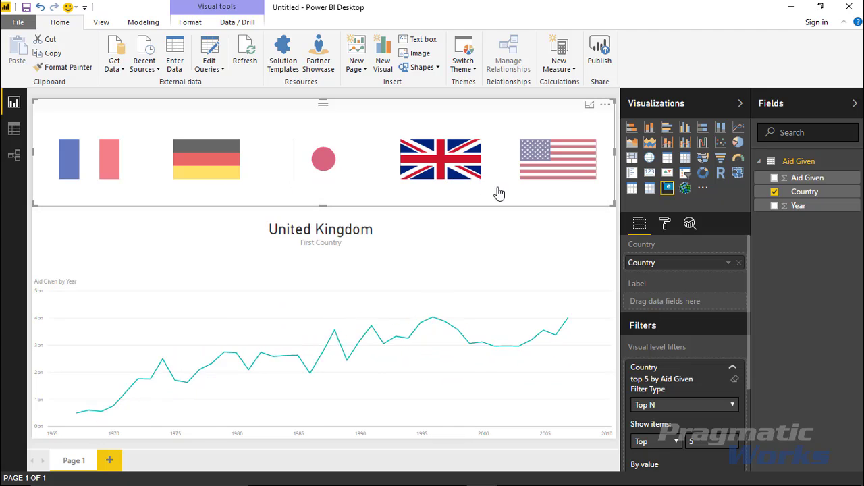
{"action": "left_click", "coordinate": [538, 185]}
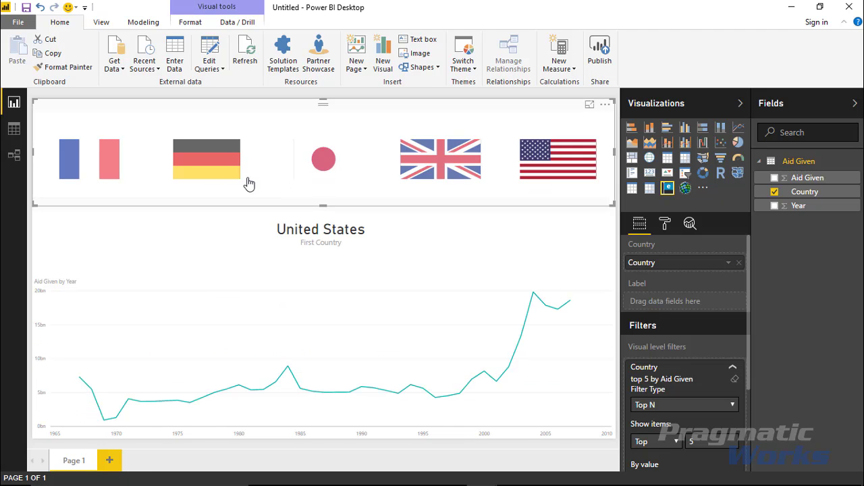
{"action": "left_click", "coordinate": [226, 171]}
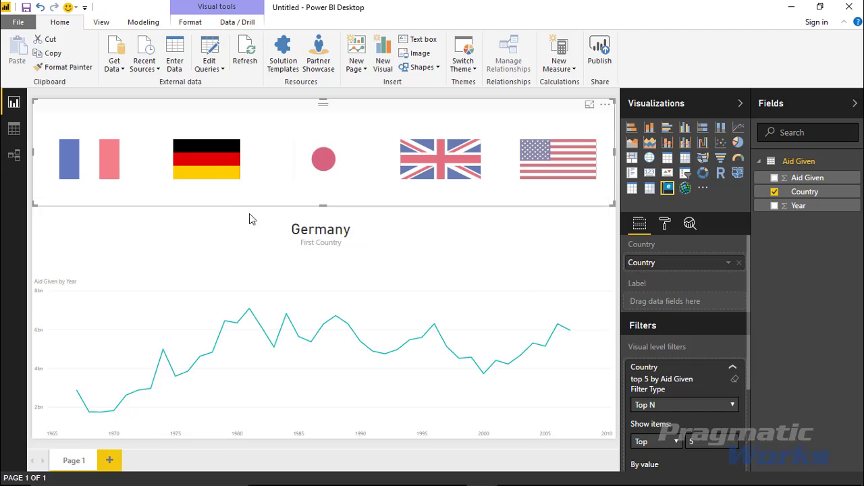
Step: Clear the flag selection in the slicer and remove the First Country card from the page
{"action": "left_click", "coordinate": [277, 174]}
{"action": "left_click", "coordinate": [317, 181]}
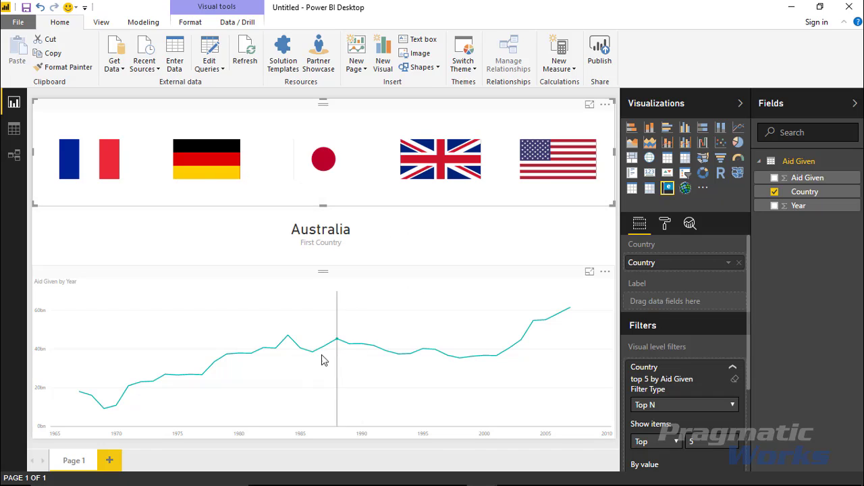
{"action": "mouse_move", "coordinate": [330, 371]}
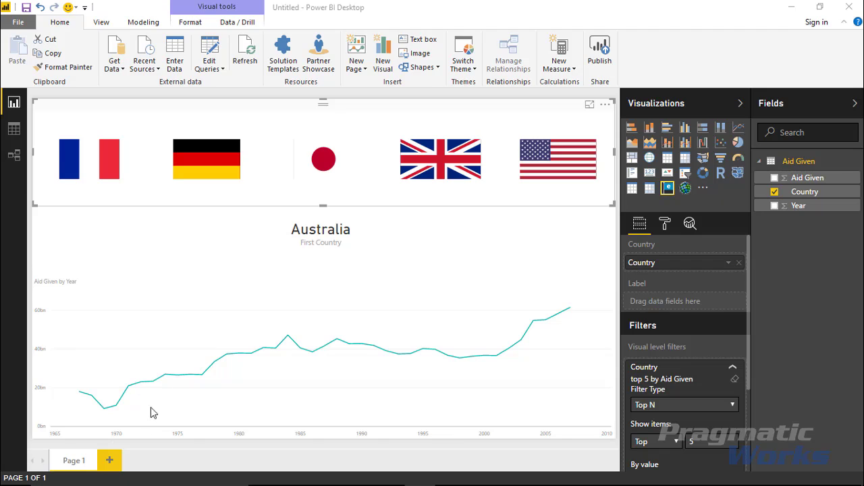
{"action": "key", "text": "ctrl+z"}
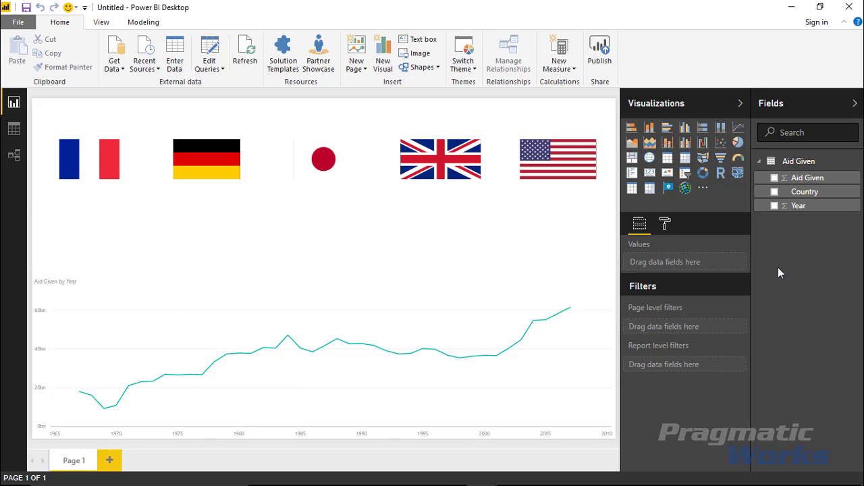
Step: Create a measure in the Aid Given table: Countries List = CALCULATE(CONCATENATEX(VALUES('Aid Given'[Country]),'Aid Given'[Country],", "))
{"action": "right_click", "coordinate": [797, 164]}
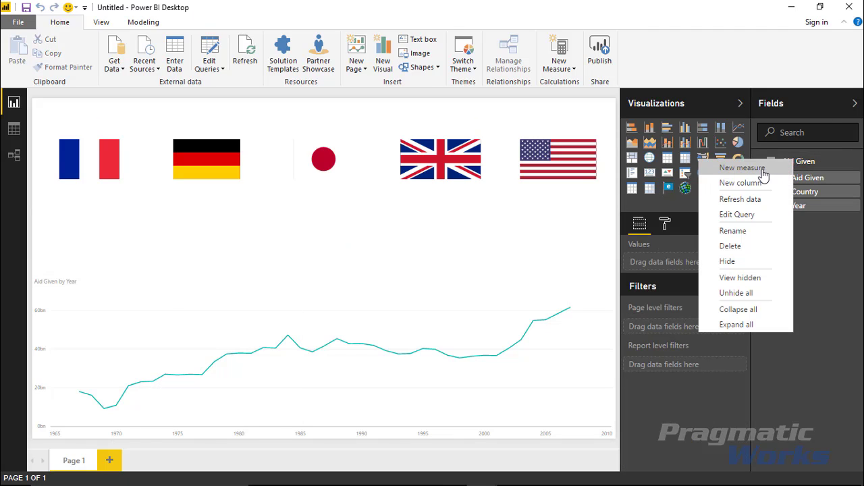
{"action": "left_click", "coordinate": [763, 175]}
{"action": "type", "text": "Countries List = CALCULATE(CONCATENATEX(VALUES('Aid Given'[Country]),'Aid Given'[Country],\", \"))"}
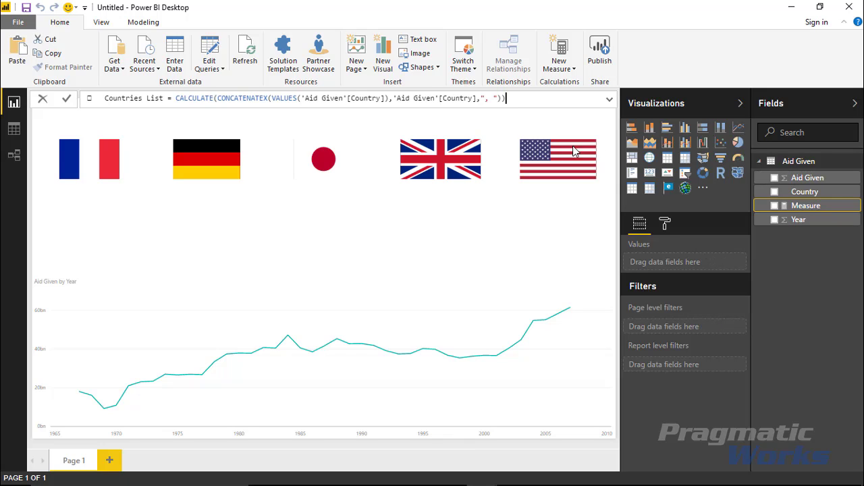
{"action": "left_click", "coordinate": [109, 98]}
{"action": "key", "text": "BackSpace"}
{"action": "key", "text": "BackSpace"}
{"action": "key", "text": "BackSpace"}
{"action": "key", "text": "BackSpace"}
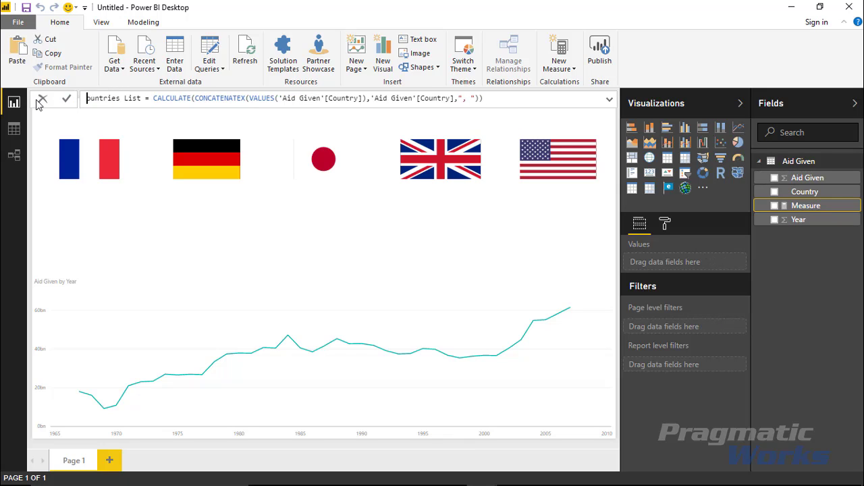
{"action": "type", "text": "C"}
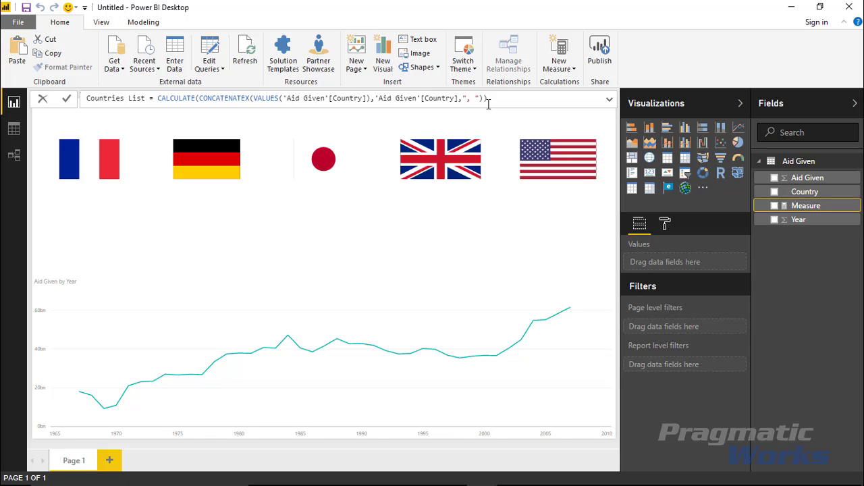
{"action": "key", "text": "Return"}
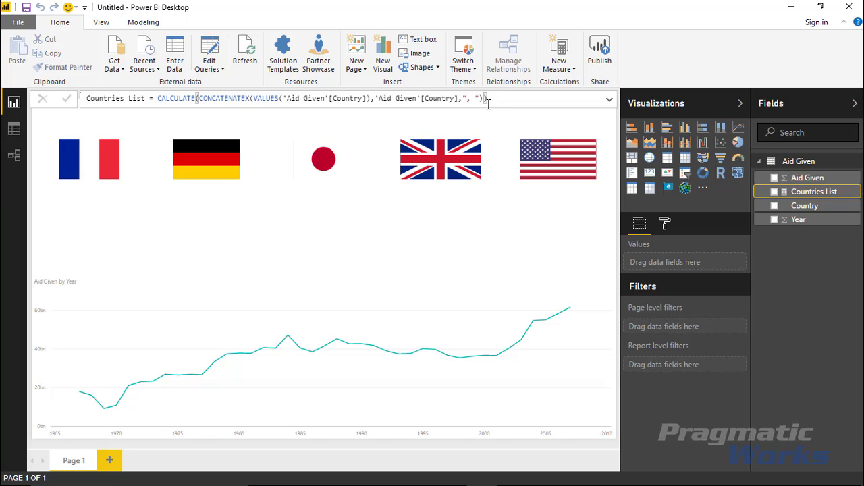
Step: Add a card between the flags and the line chart, spanning about two thirds of the page width, and assign Countries List to it
{"action": "left_click", "coordinate": [388, 237]}
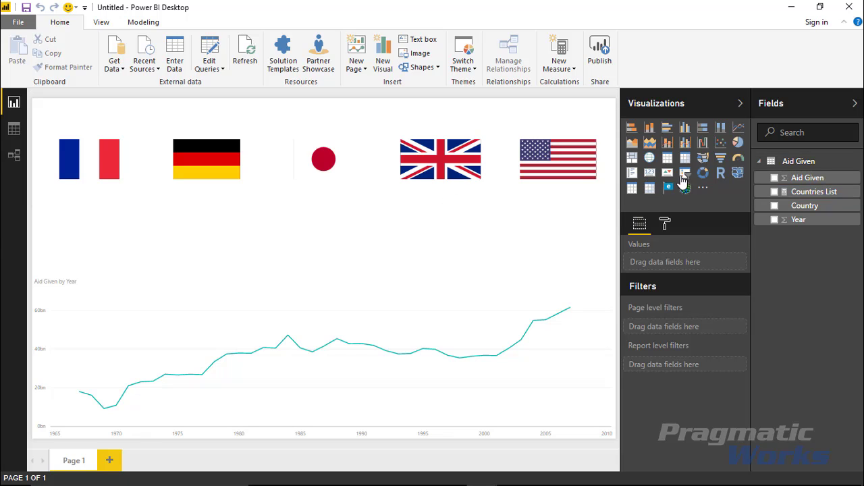
{"action": "left_click", "coordinate": [650, 173]}
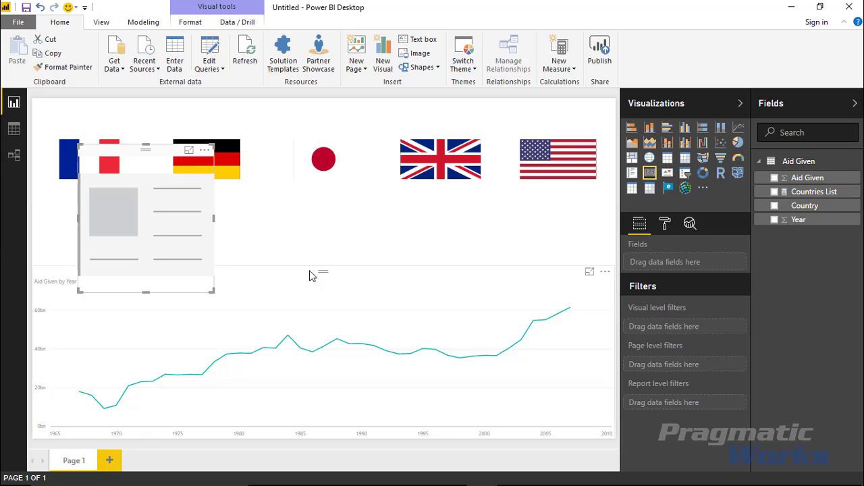
{"action": "left_click_drag", "start_coordinate": [214, 292], "coordinate": [432, 253]}
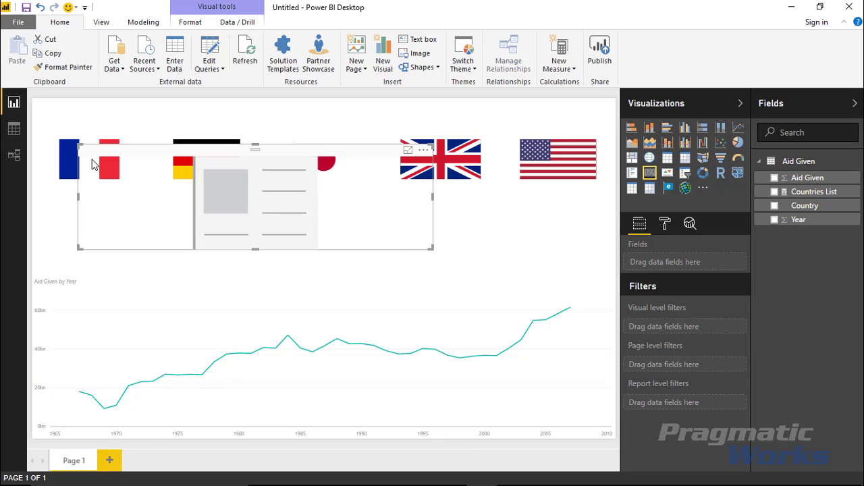
{"action": "left_click_drag", "start_coordinate": [78, 145], "coordinate": [33, 191]}
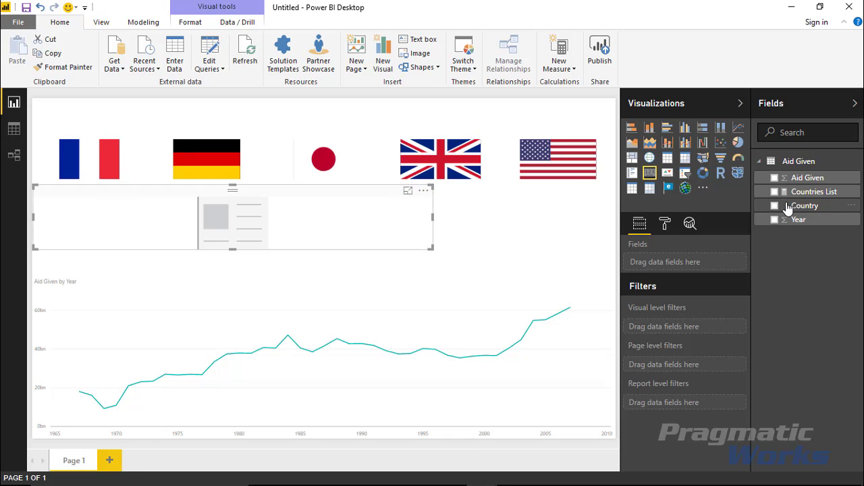
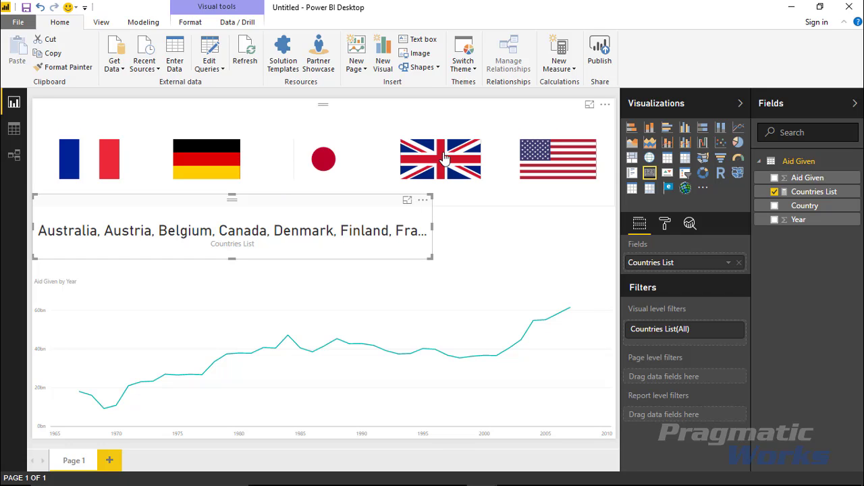
Step: Select the United States, United Kingdom, Germany, France and Japan flags in turn to check the Countries List card, ending with no selection
{"action": "left_click", "coordinate": [544, 159]}
{"action": "left_click", "coordinate": [442, 176]}
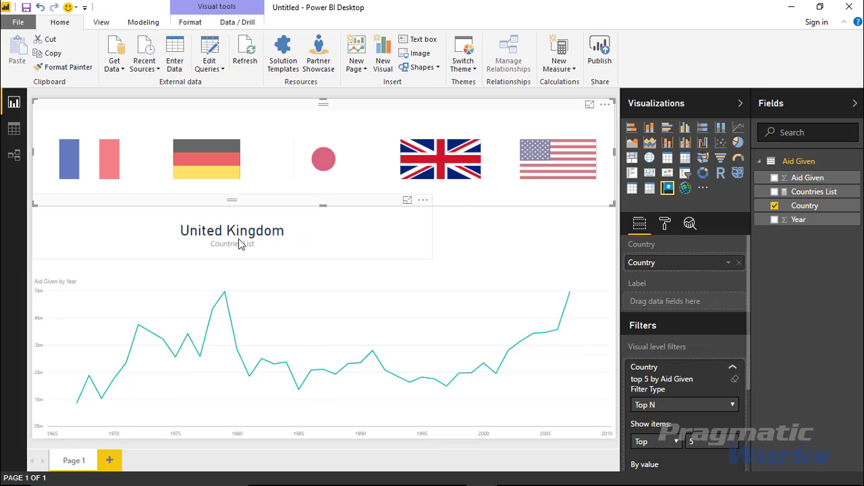
{"action": "left_click", "coordinate": [231, 169]}
{"action": "left_click", "coordinate": [93, 164]}
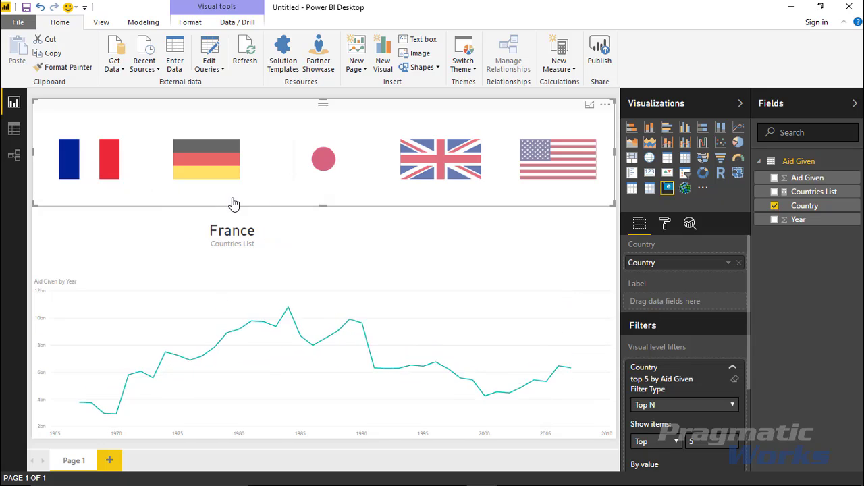
{"action": "left_click", "coordinate": [325, 169]}
{"action": "left_click", "coordinate": [325, 164]}
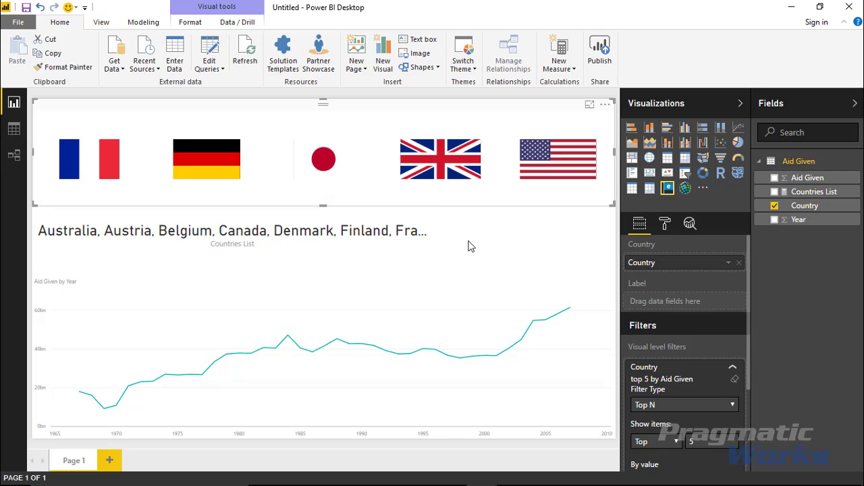
Step: Shrink the Countries List card to a bit over half the page width, fitting it just above the line chart
{"action": "left_click", "coordinate": [420, 254]}
{"action": "left_click_drag", "start_coordinate": [433, 260], "coordinate": [364, 268]}
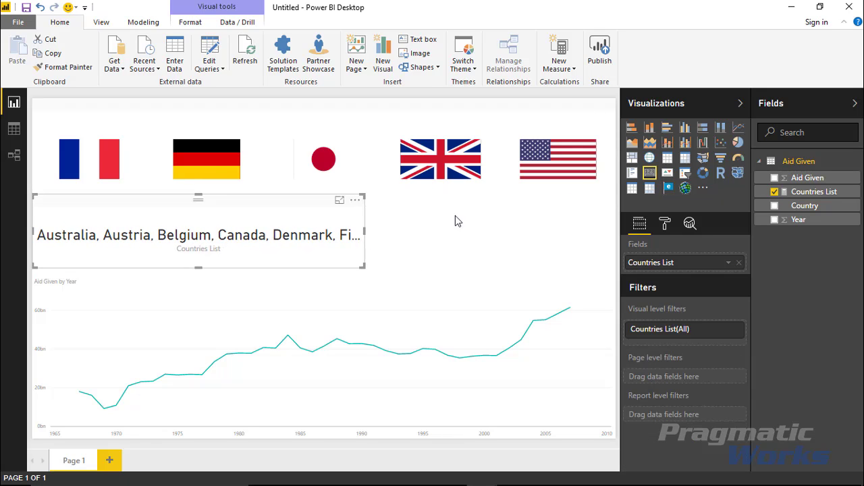
{"action": "left_click_drag", "start_coordinate": [363, 197], "coordinate": [358, 214]}
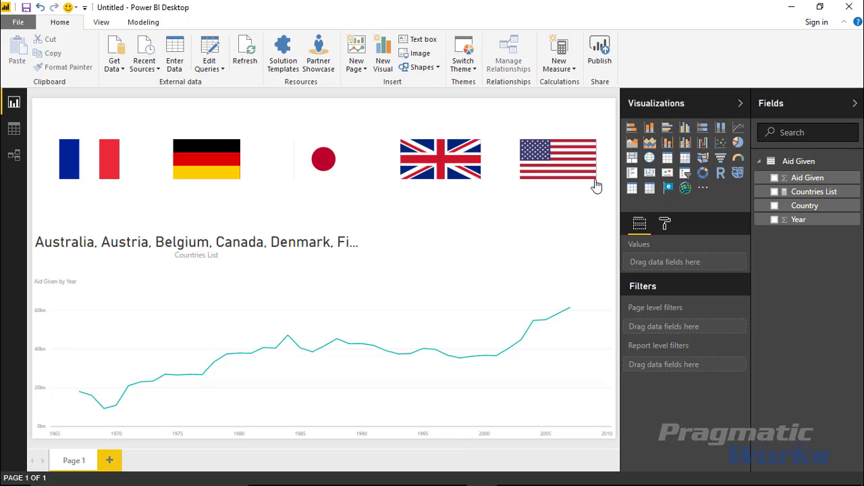
Step: Add a second world flag slicer beside the Countries List card, size it to the free space and assign Country to it
{"action": "left_click", "coordinate": [670, 192]}
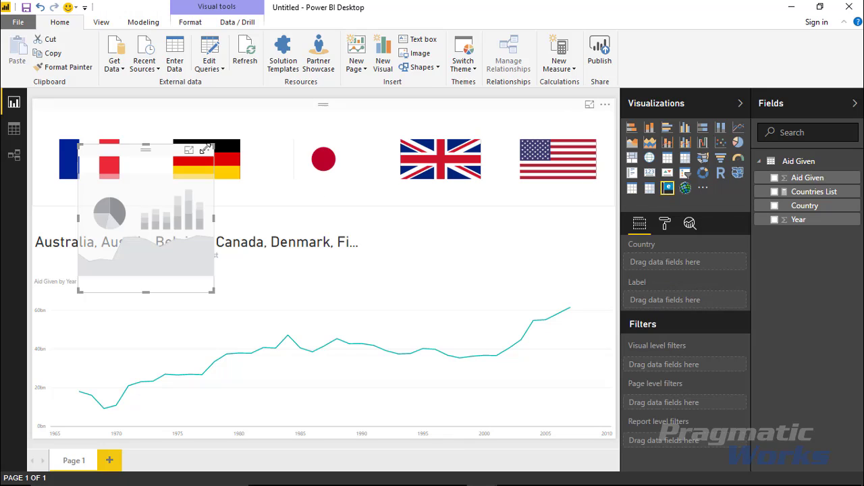
{"action": "left_click_drag", "start_coordinate": [89, 190], "coordinate": [371, 222]}
{"action": "left_click_drag", "start_coordinate": [372, 316], "coordinate": [375, 267]}
{"action": "left_click_drag", "start_coordinate": [804, 206], "coordinate": [624, 269]}
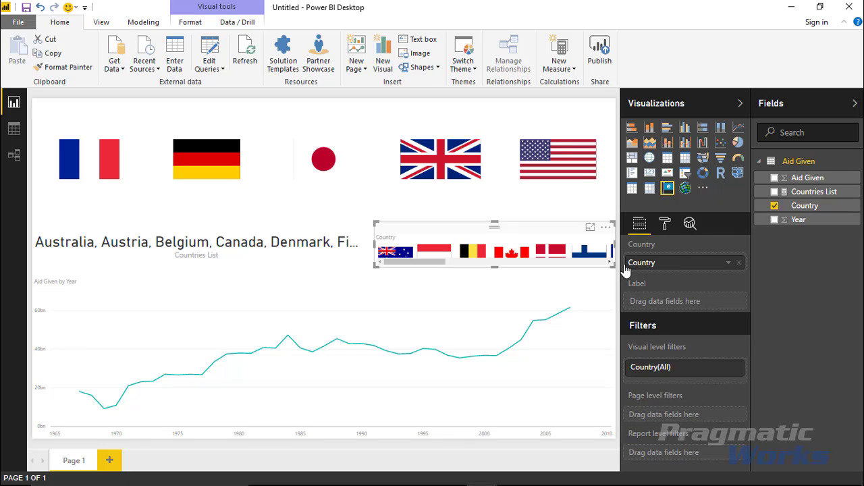
Step: Make the second flag slicer slightly taller and try its Austria, Germany, Greece, Ireland and Italy flags in turn, ending with no selection
{"action": "left_click", "coordinate": [435, 258]}
{"action": "left_click_drag", "start_coordinate": [497, 223], "coordinate": [497, 213]}
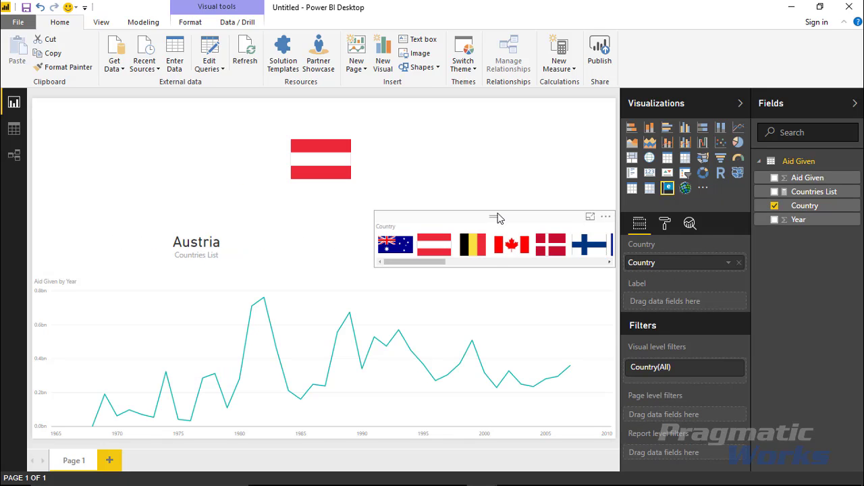
{"action": "left_click", "coordinate": [463, 263]}
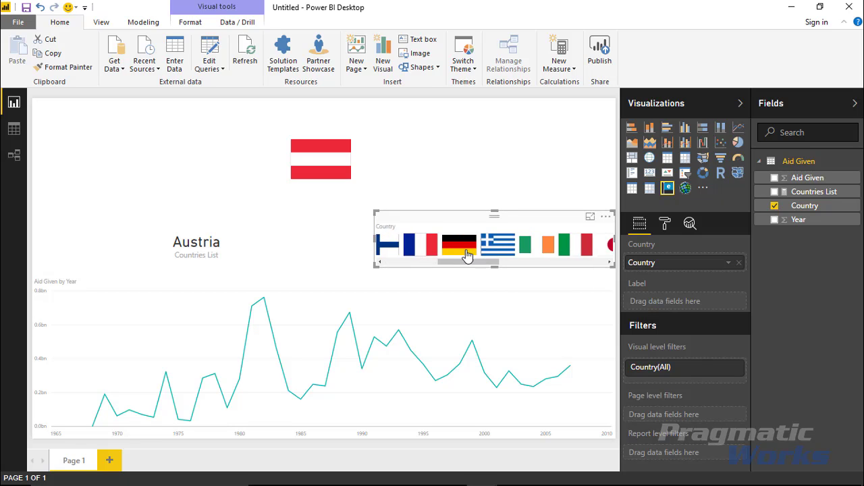
{"action": "left_click", "coordinate": [458, 245]}
{"action": "left_click", "coordinate": [498, 245]}
{"action": "left_click", "coordinate": [528, 250]}
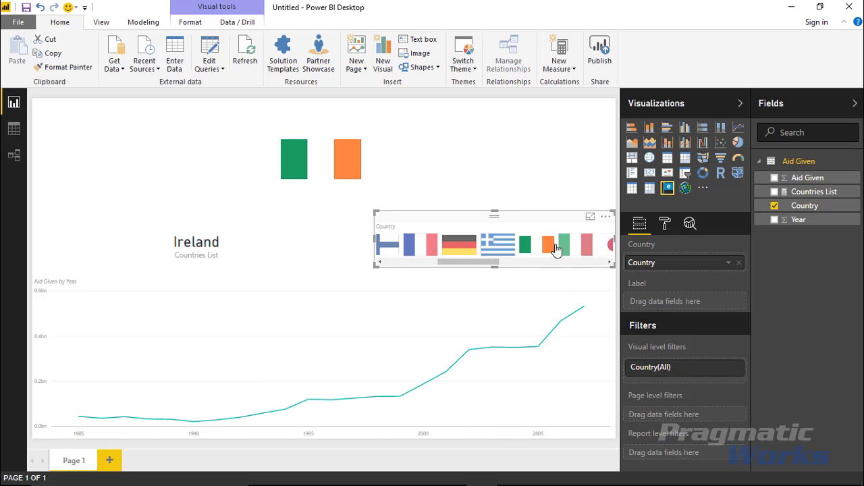
{"action": "left_click", "coordinate": [575, 249]}
{"action": "left_click", "coordinate": [578, 250]}
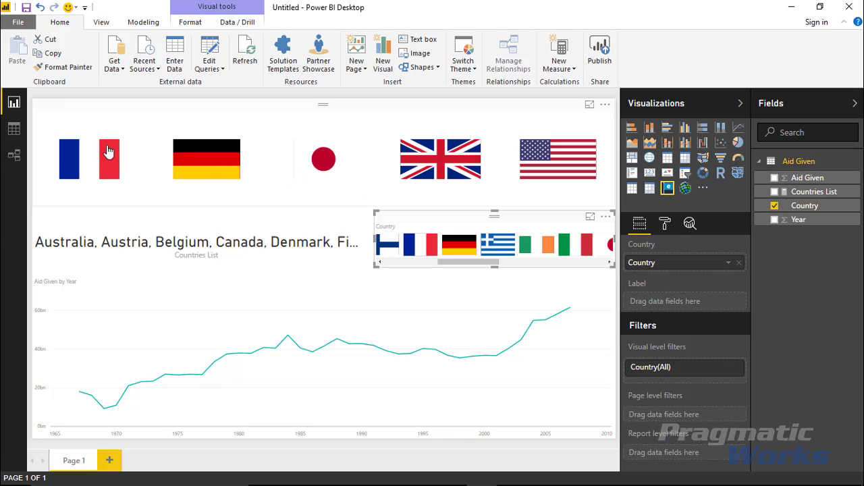
Step: Turn on the title of the top-5 flag slicer, set its text to Top 5 Giving, size 16, and center it
{"action": "left_click", "coordinate": [288, 115]}
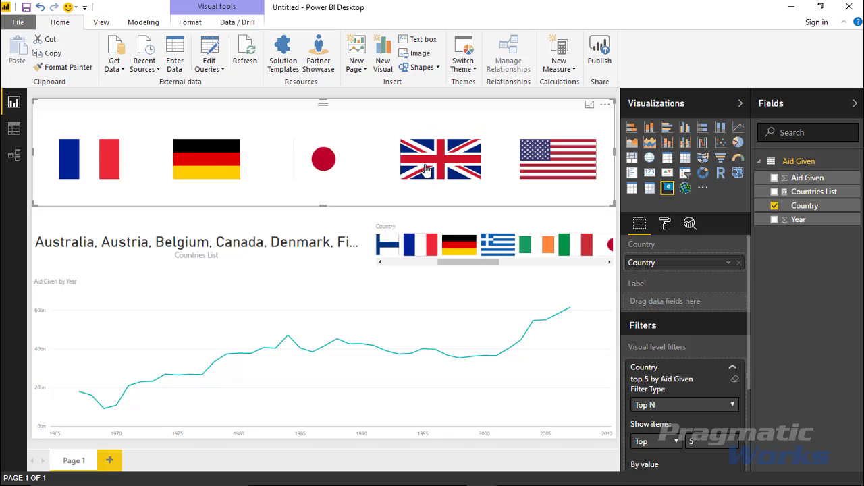
{"action": "left_click", "coordinate": [666, 225]}
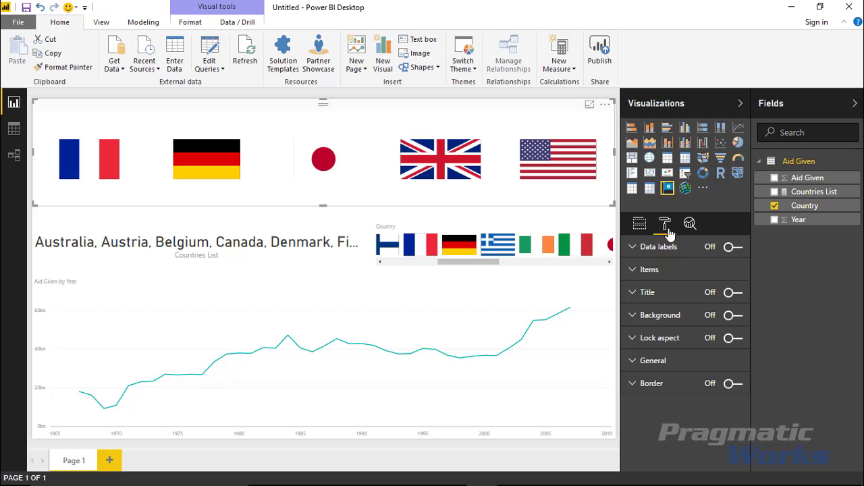
{"action": "left_click", "coordinate": [633, 294]}
{"action": "left_click", "coordinate": [733, 293]}
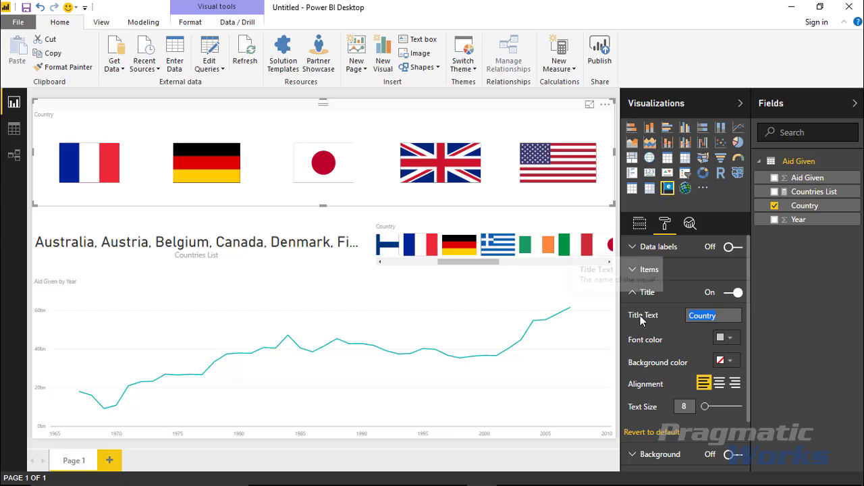
{"action": "type", "text": "Top 5 Giving"}
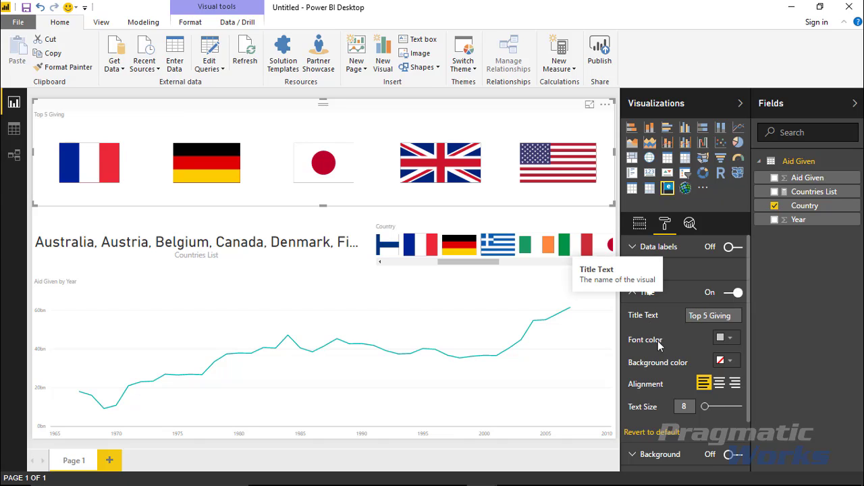
{"action": "left_click_drag", "start_coordinate": [705, 406], "coordinate": [713, 407]}
{"action": "left_click", "coordinate": [720, 384]}
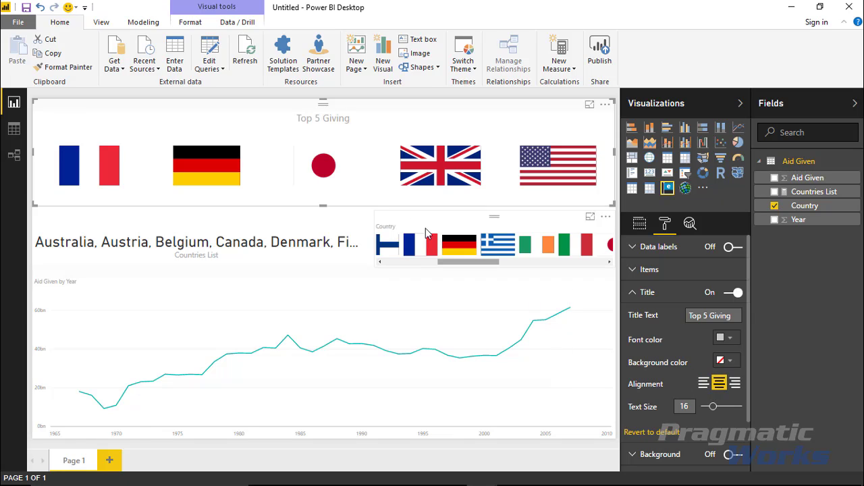
Step: Check the report with the United Kingdom, Japan and Germany flags in the Top 5 Giving slicer, ending with no selection
{"action": "left_click_drag", "start_coordinate": [483, 263], "coordinate": [426, 244]}
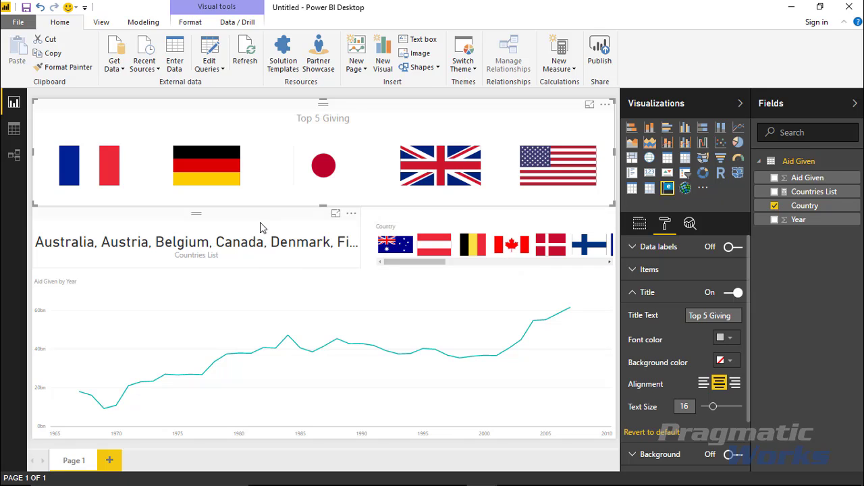
{"action": "left_click", "coordinate": [440, 166]}
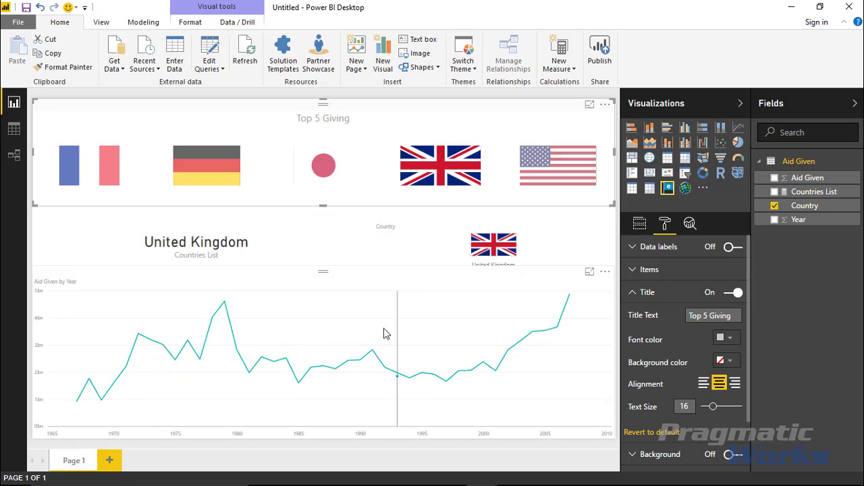
{"action": "left_click", "coordinate": [326, 162]}
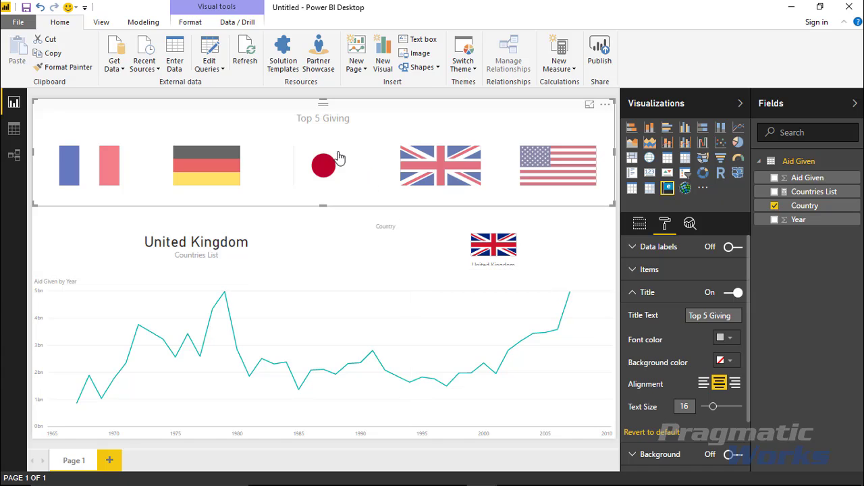
{"action": "left_click", "coordinate": [209, 179]}
{"action": "left_click", "coordinate": [323, 167]}
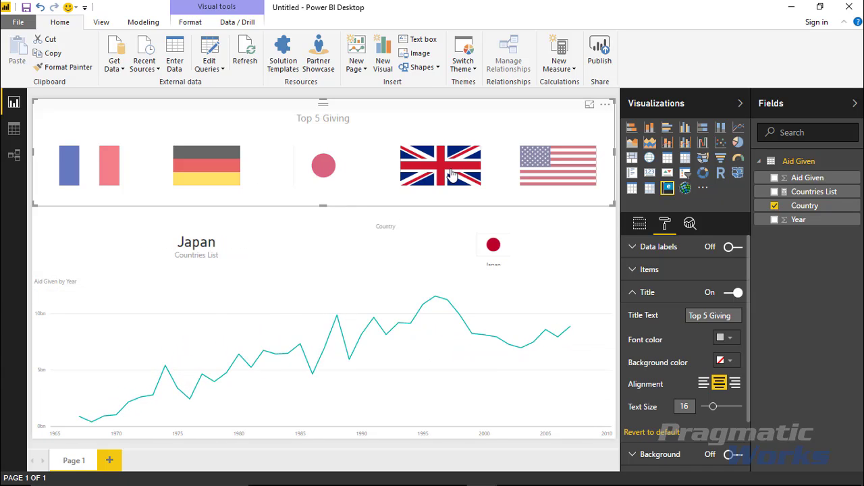
{"action": "left_click", "coordinate": [218, 169]}
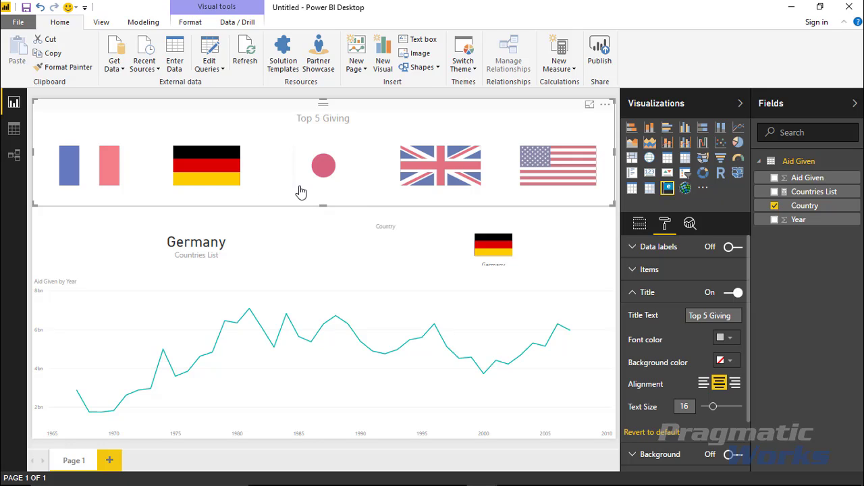
{"action": "left_click", "coordinate": [212, 181]}
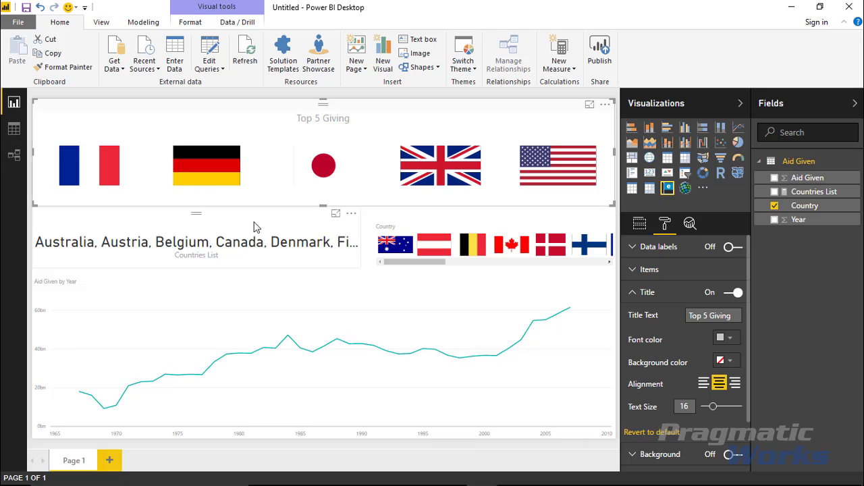